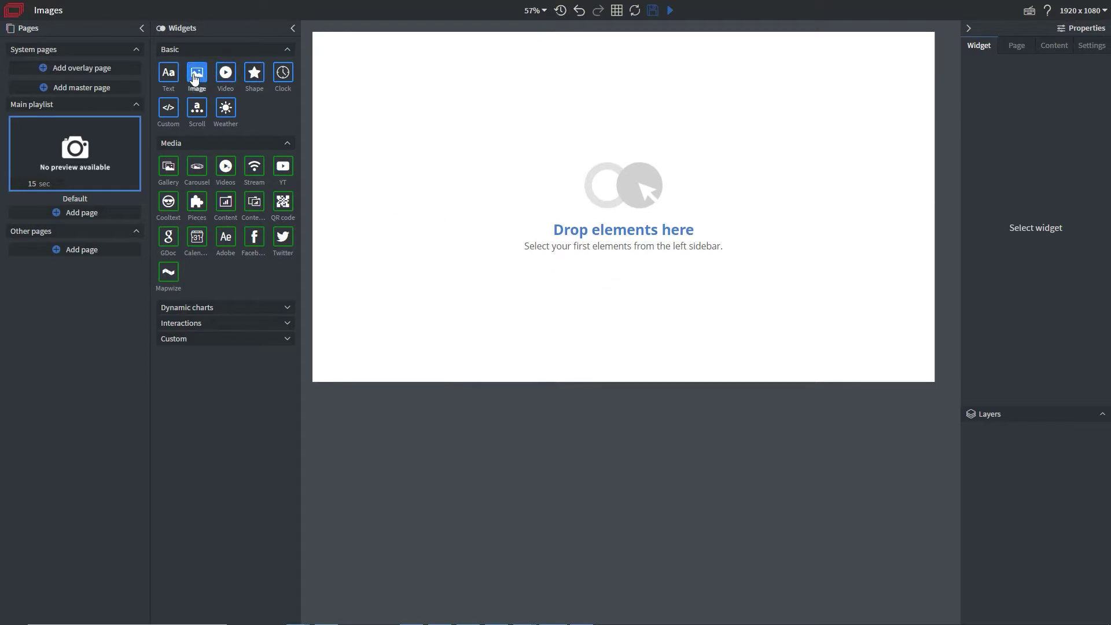
# Add an image placeholder, enlarge it to 635 × 397 px and move it to 70, 639
pyautogui.moveTo(195, 72); pyautogui.dragTo(590, 196)
pyautogui.click(630, 232)
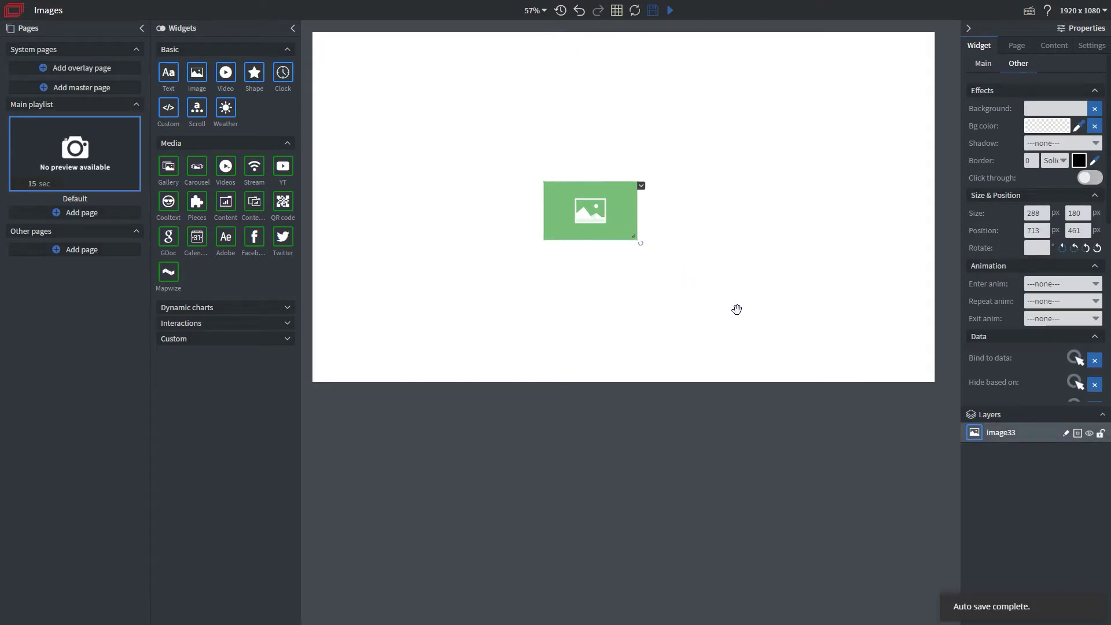
pyautogui.moveTo(739, 316); pyautogui.dragTo(749, 313)
pyautogui.moveTo(654, 221); pyautogui.dragTo(412, 286)
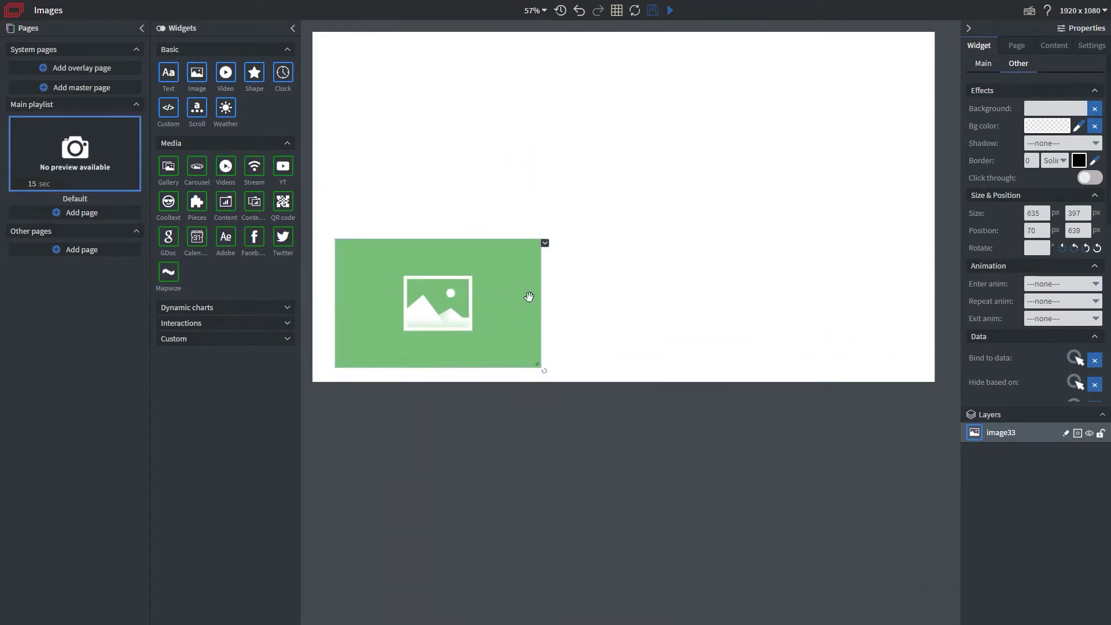
# Size image33 to half the page width and height, then centre it vertically and horizontally
pyautogui.click(985, 69)
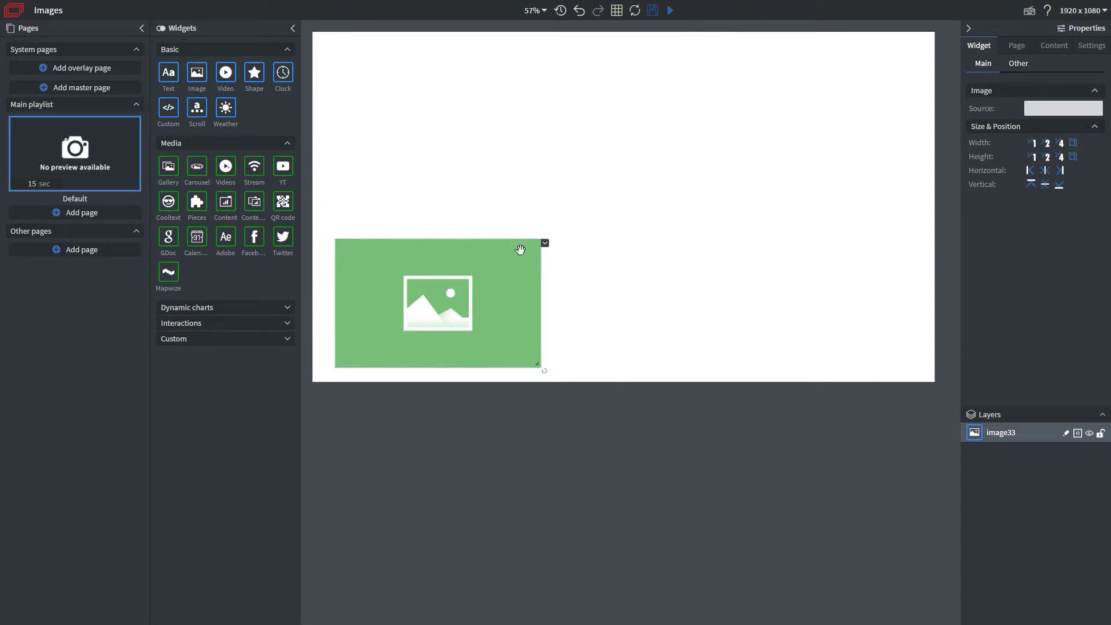
pyautogui.click(1047, 145)
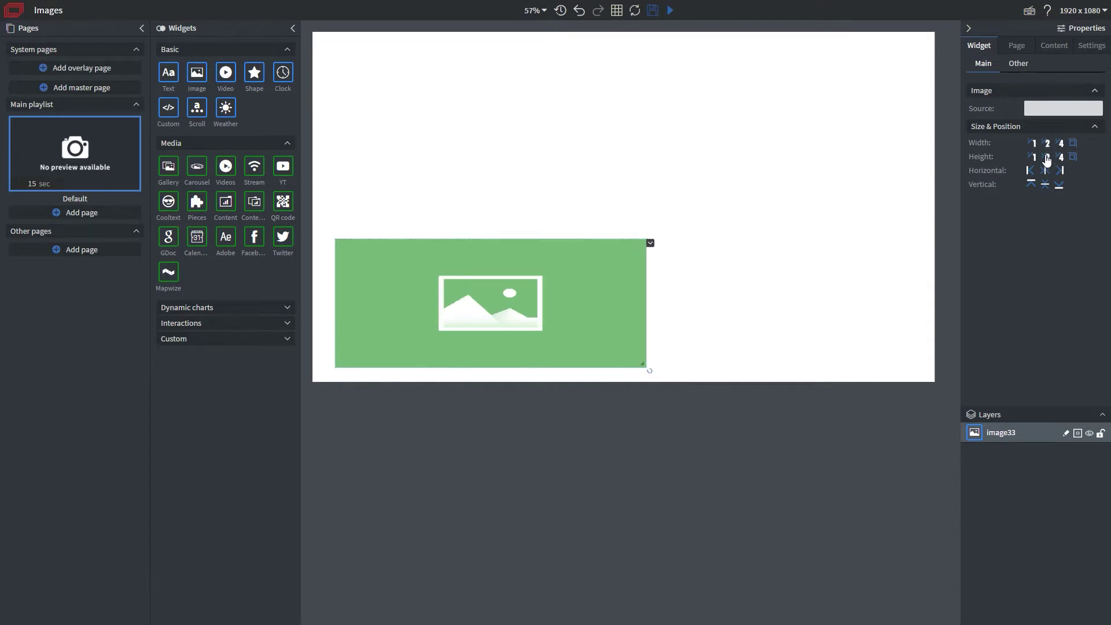
pyautogui.click(1048, 158)
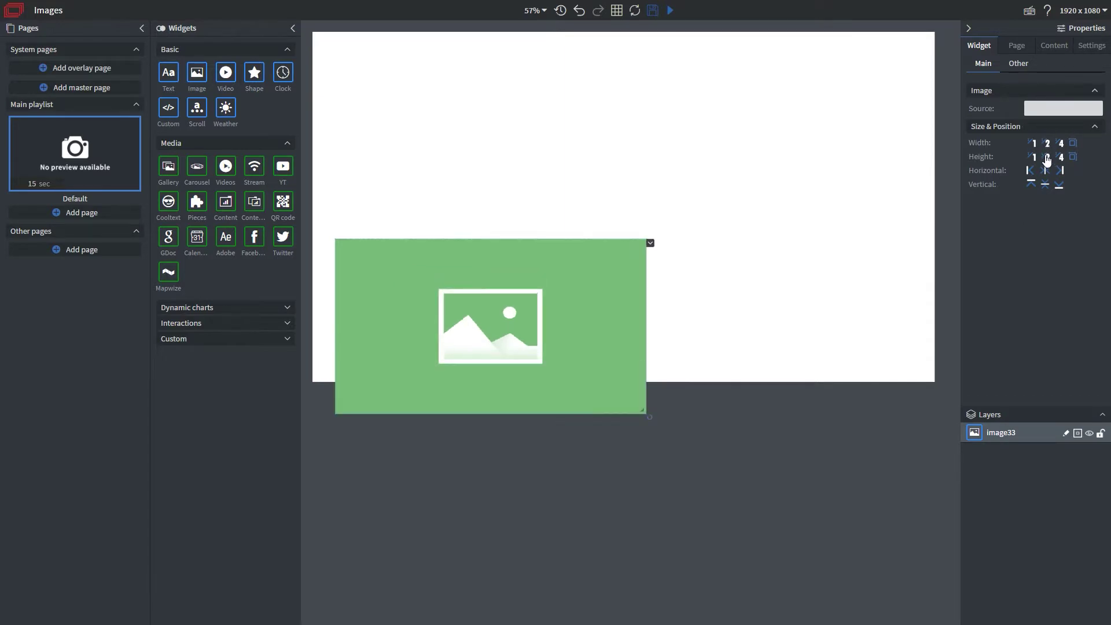
pyautogui.click(1047, 185)
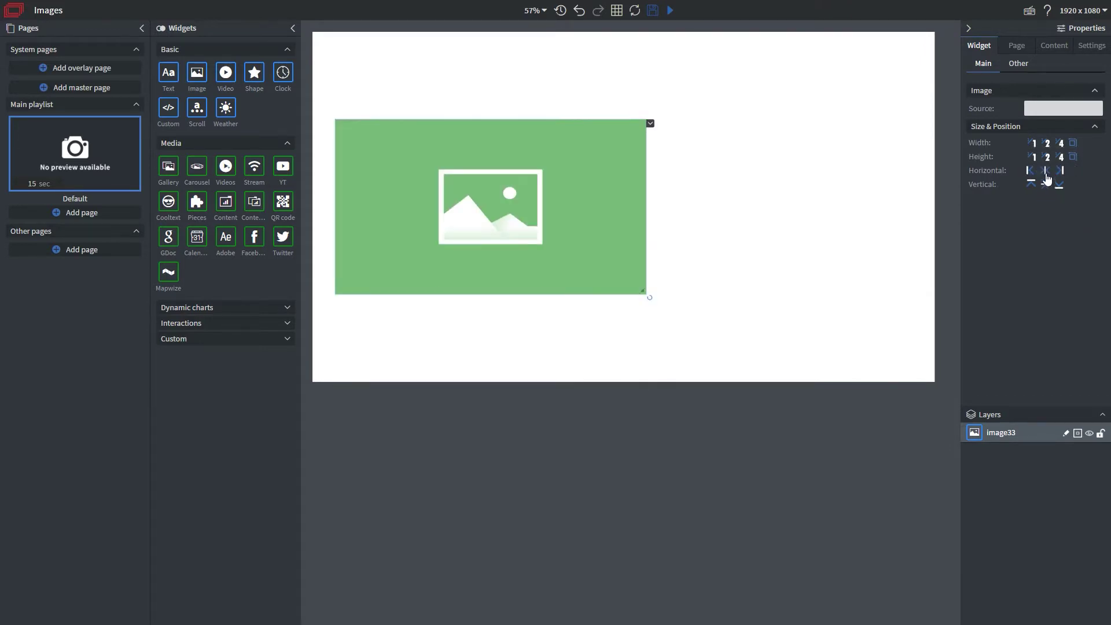
pyautogui.click(1045, 170)
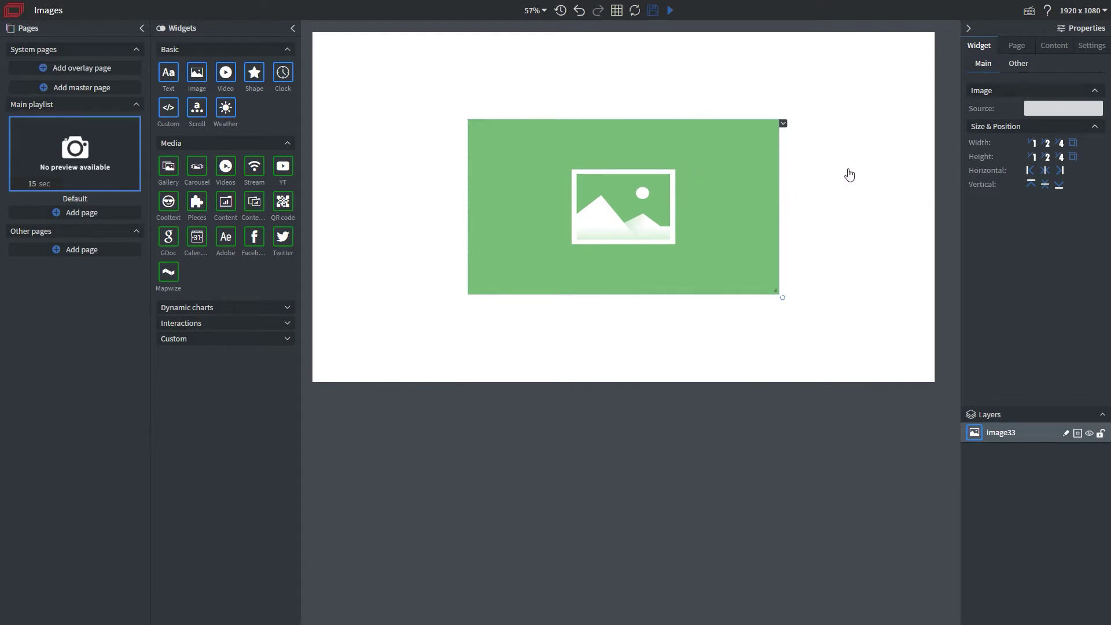
# Upload the dove picture from Pictures to the image library despite the dimensions warning
pyautogui.click(1056, 111)
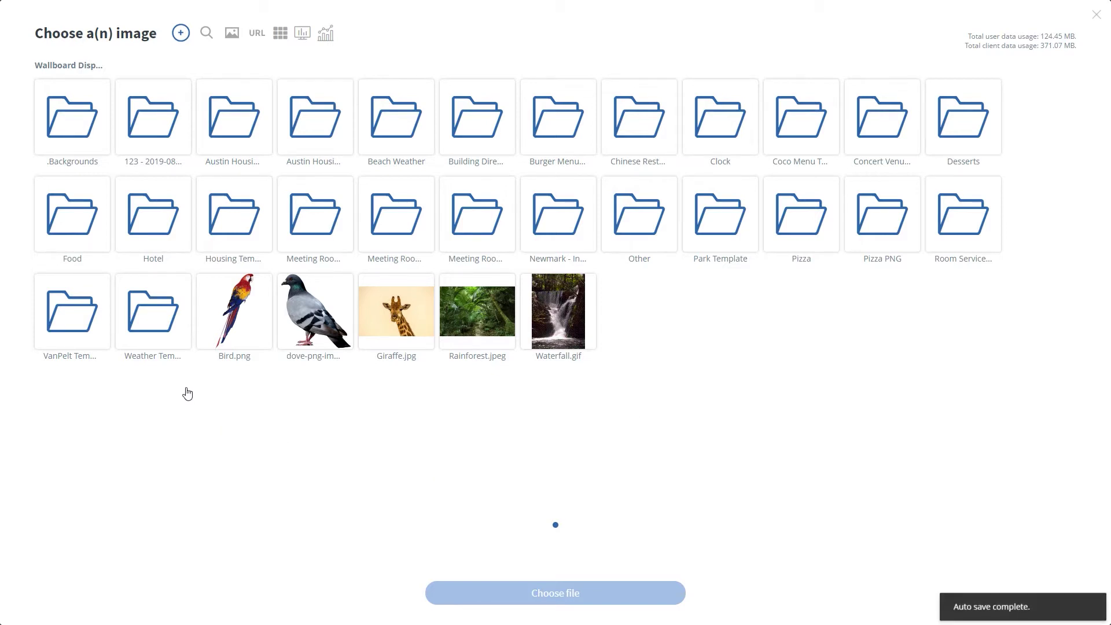
pyautogui.click(179, 36)
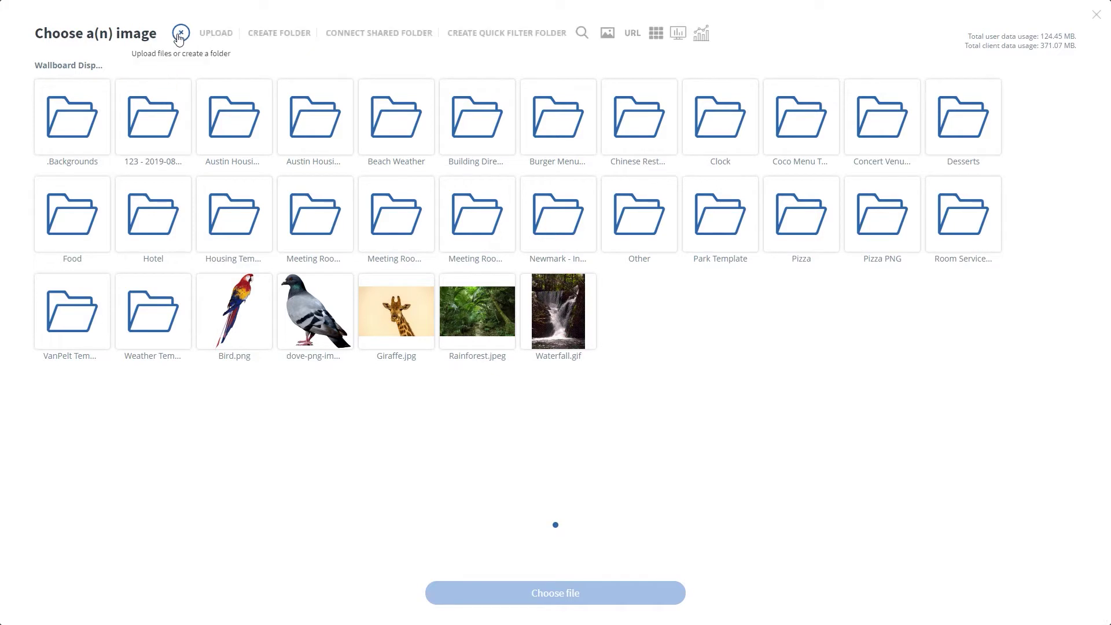
pyautogui.click(221, 34)
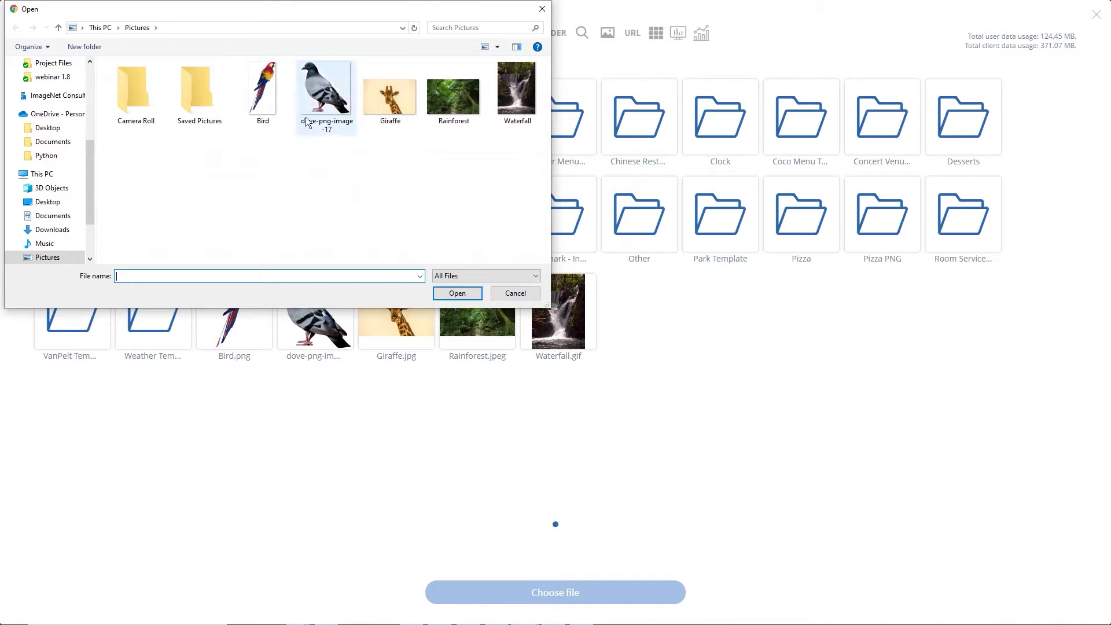
pyautogui.click(309, 93)
pyautogui.click(456, 295)
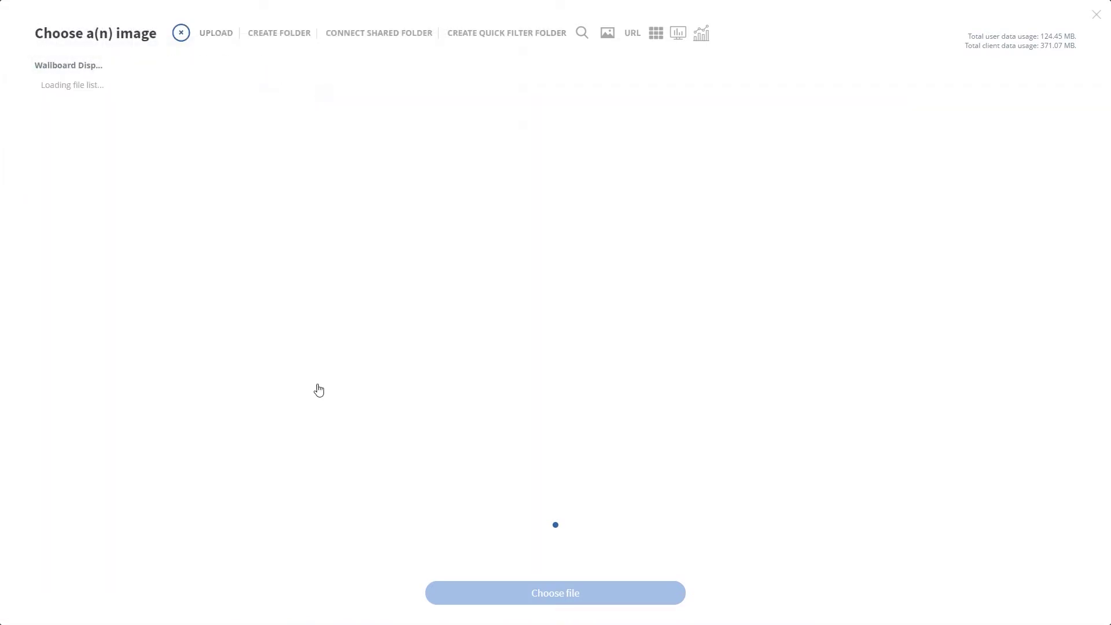
pyautogui.click(493, 383)
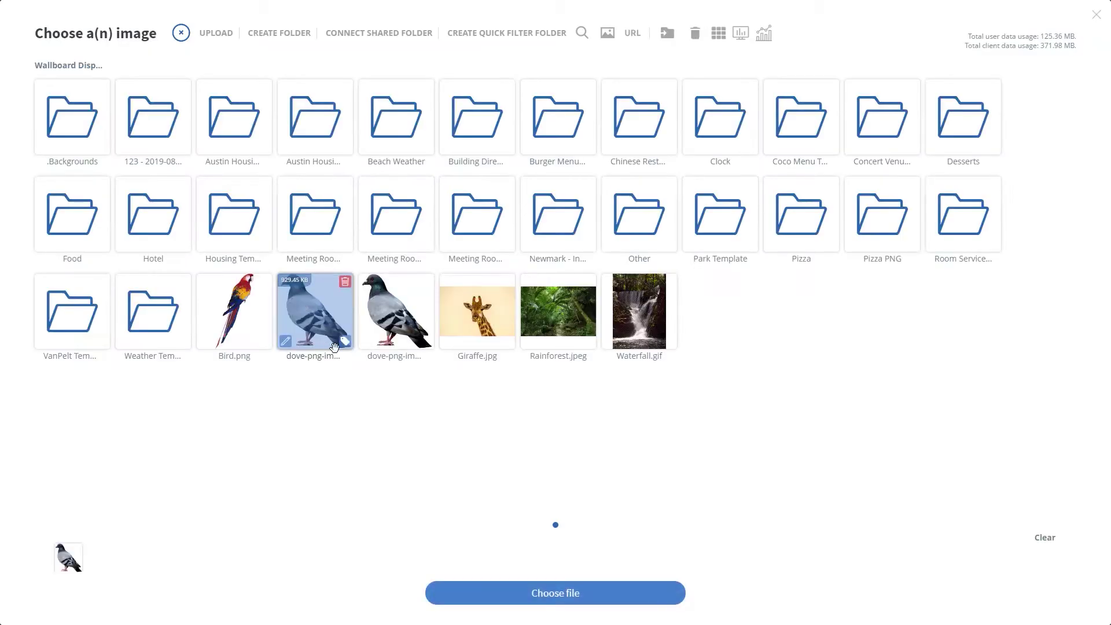
# Delete the duplicate dove-png-image-17.png file from the library
pyautogui.click(346, 283)
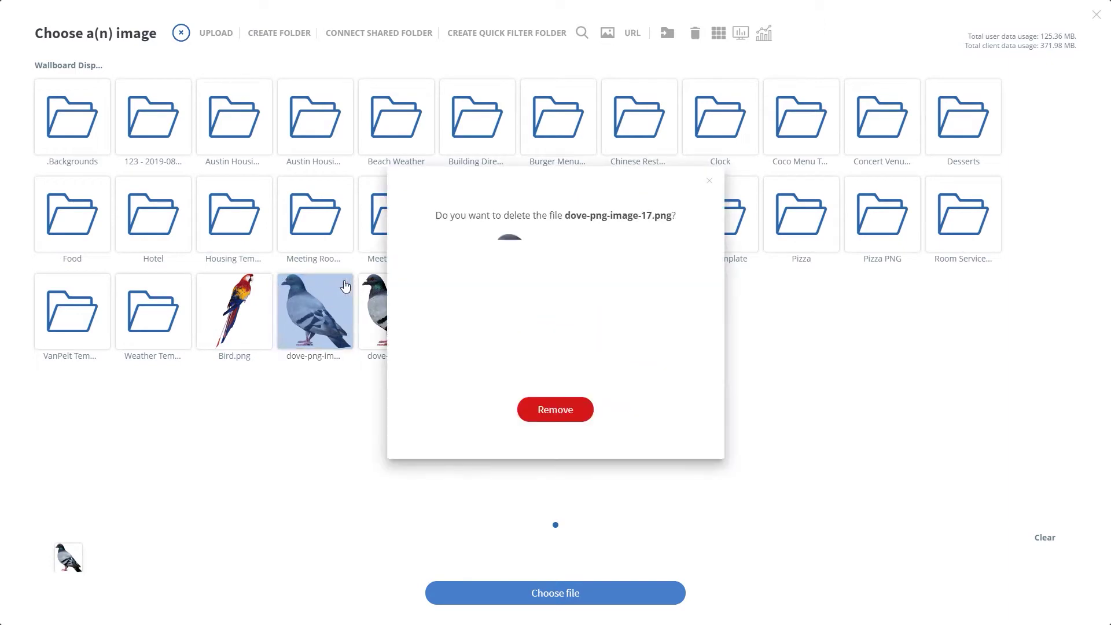
pyautogui.click(530, 407)
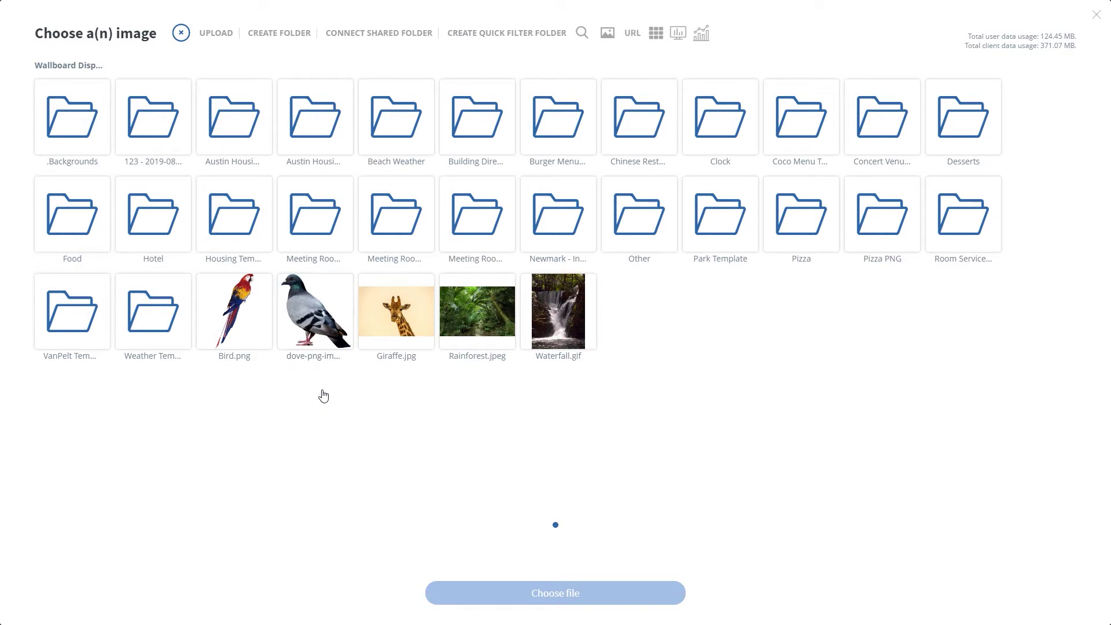
# Pick the dove-png-image-17.png thumbnail in the image chooser
pyautogui.click(314, 301)
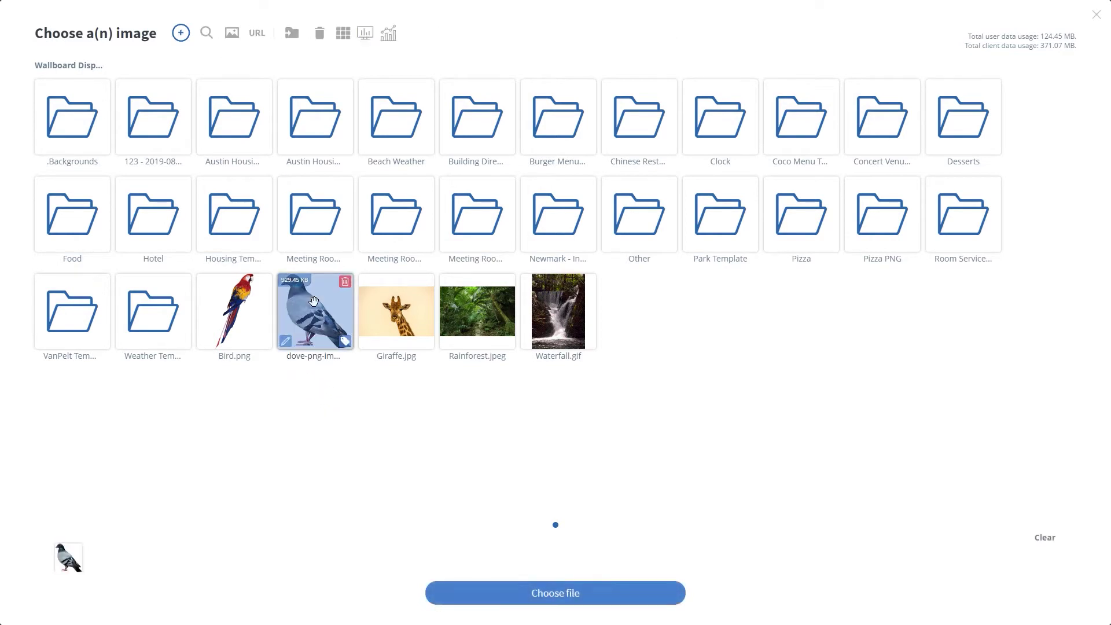
# Confirm the pigeon as the source and resize it to 586 × 618 px at 622, 162
pyautogui.click(505, 596)
pyautogui.moveTo(653, 376); pyautogui.dragTo(652, 319)
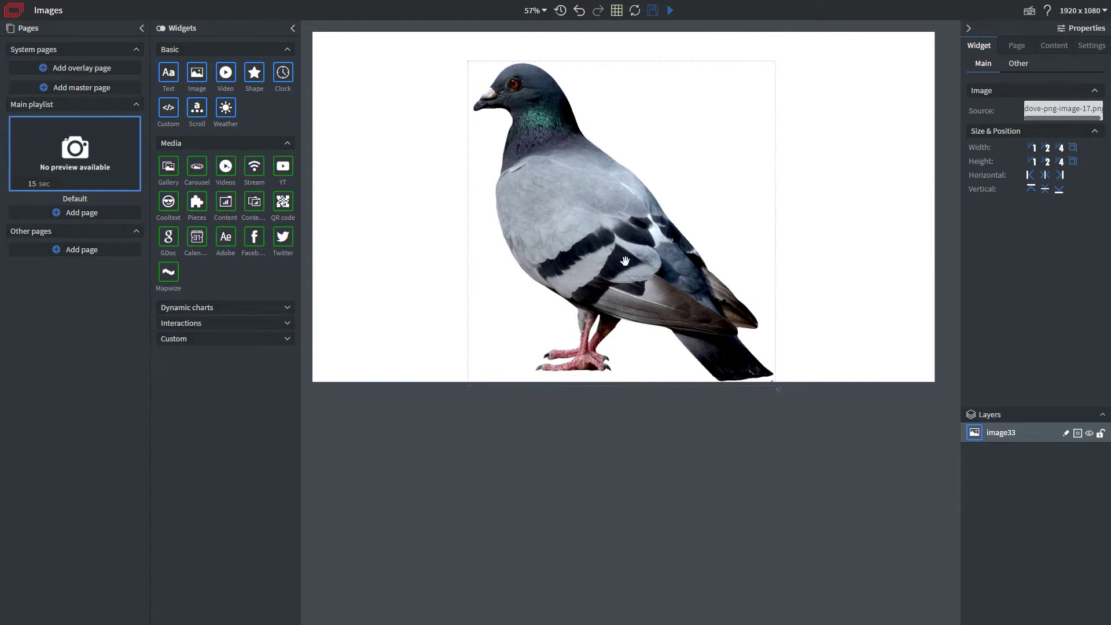
pyautogui.moveTo(557, 163); pyautogui.dragTo(604, 186)
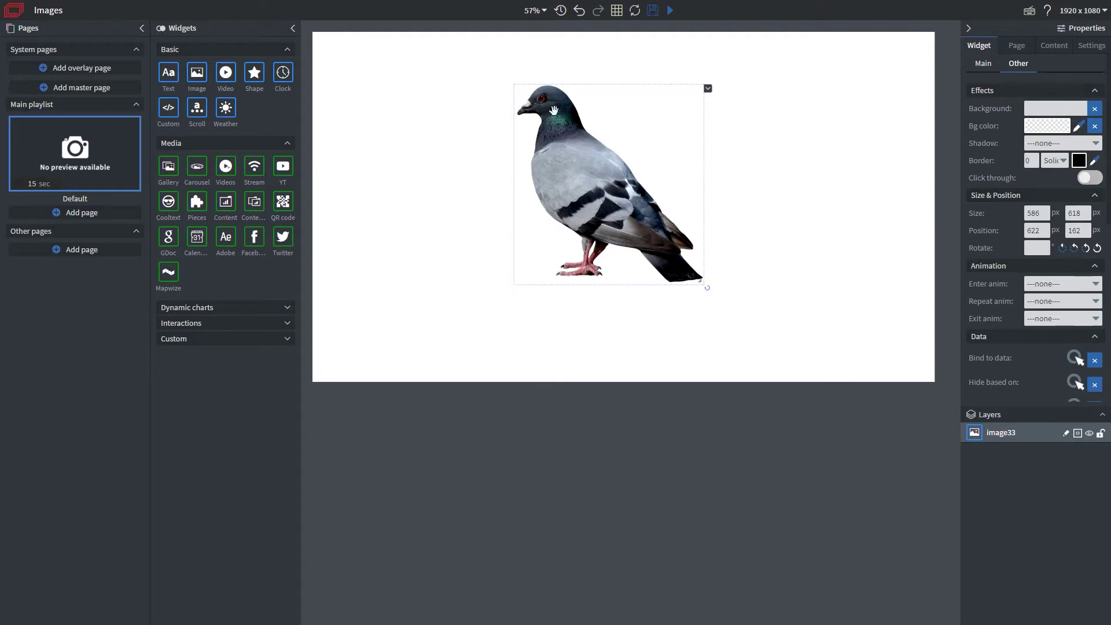
# Try a red background colour on the pigeon, clear it, then set Rainforest.jpeg as its background
pyautogui.click(1035, 126)
pyautogui.click(559, 267)
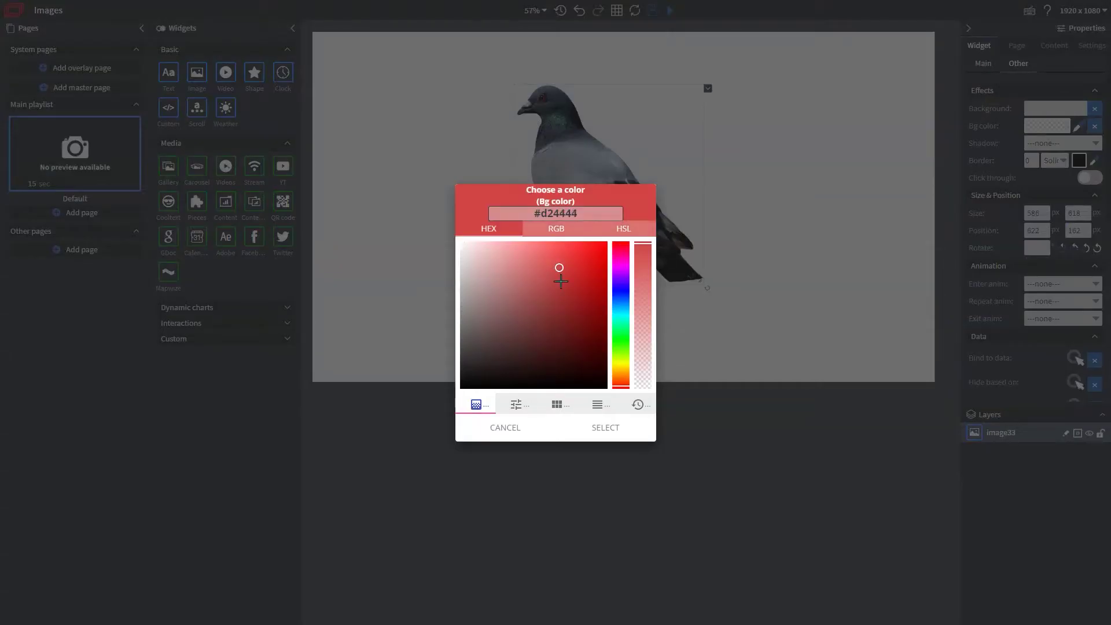
pyautogui.click(620, 442)
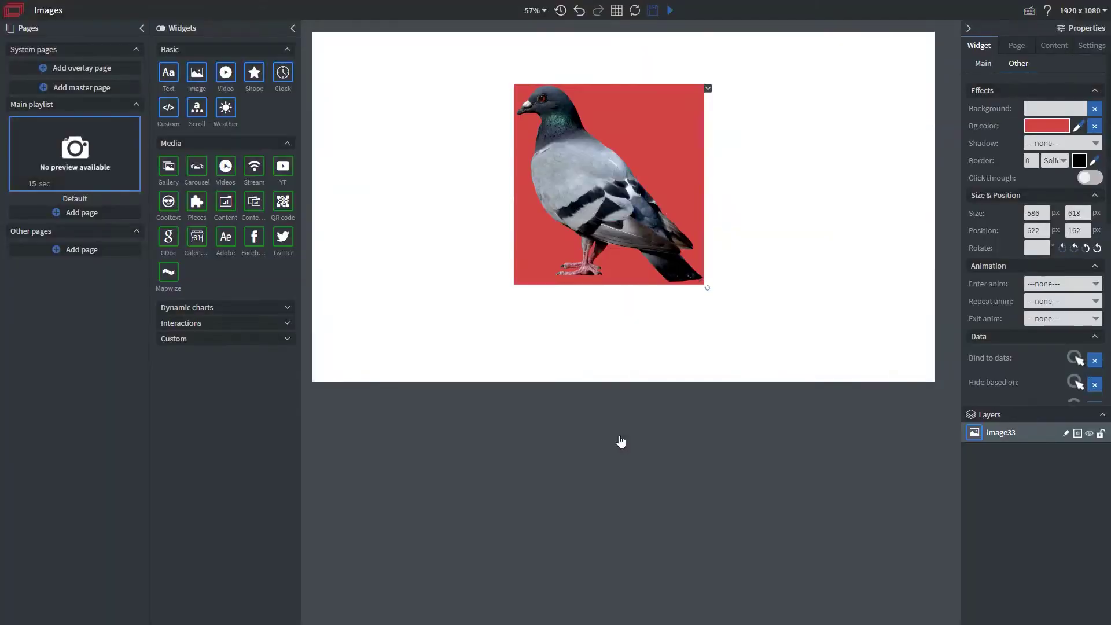
pyautogui.click(1095, 128)
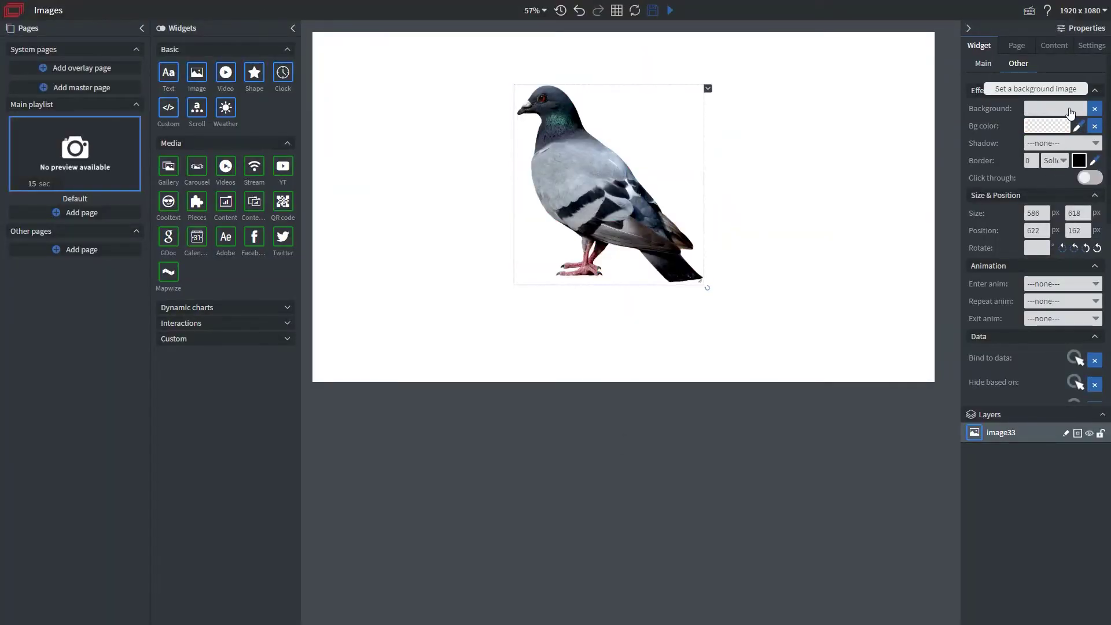
pyautogui.click(1072, 110)
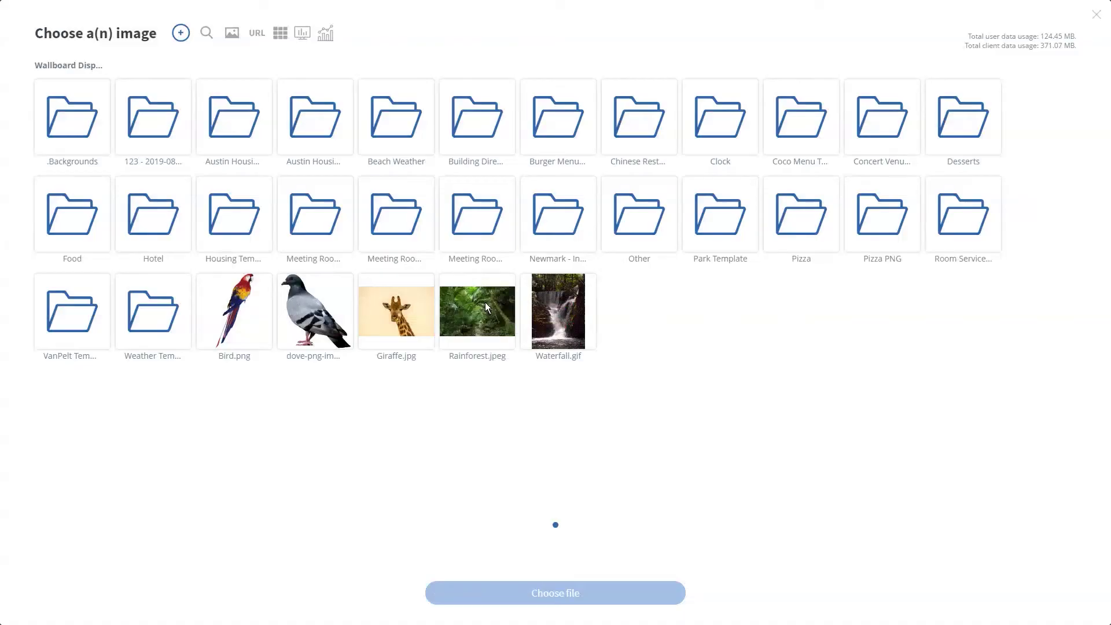
pyautogui.click(485, 302)
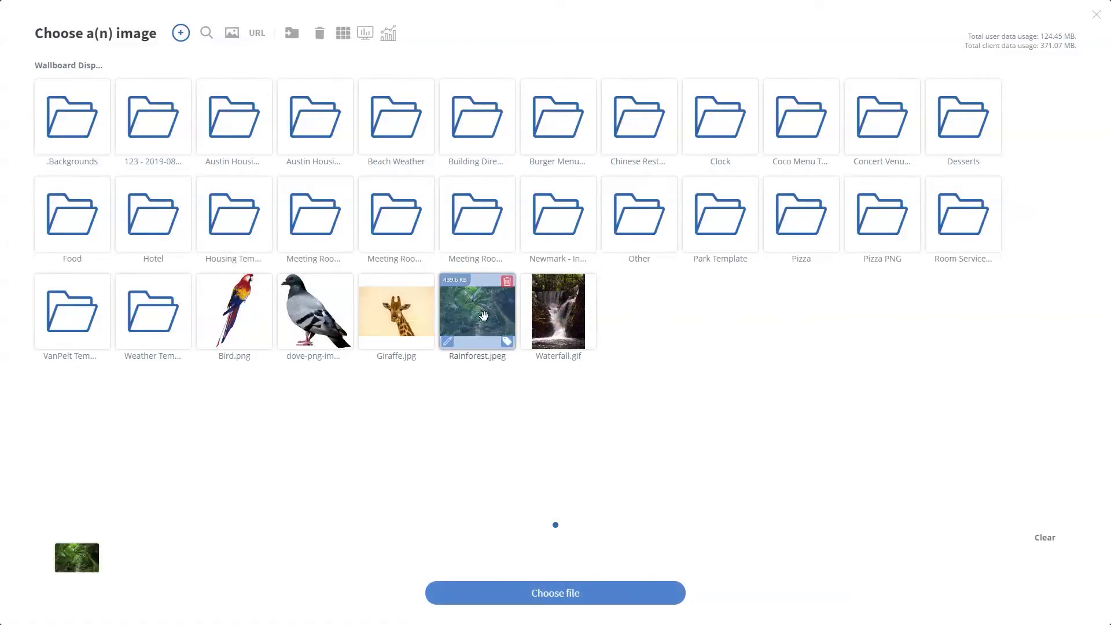
pyautogui.click(540, 602)
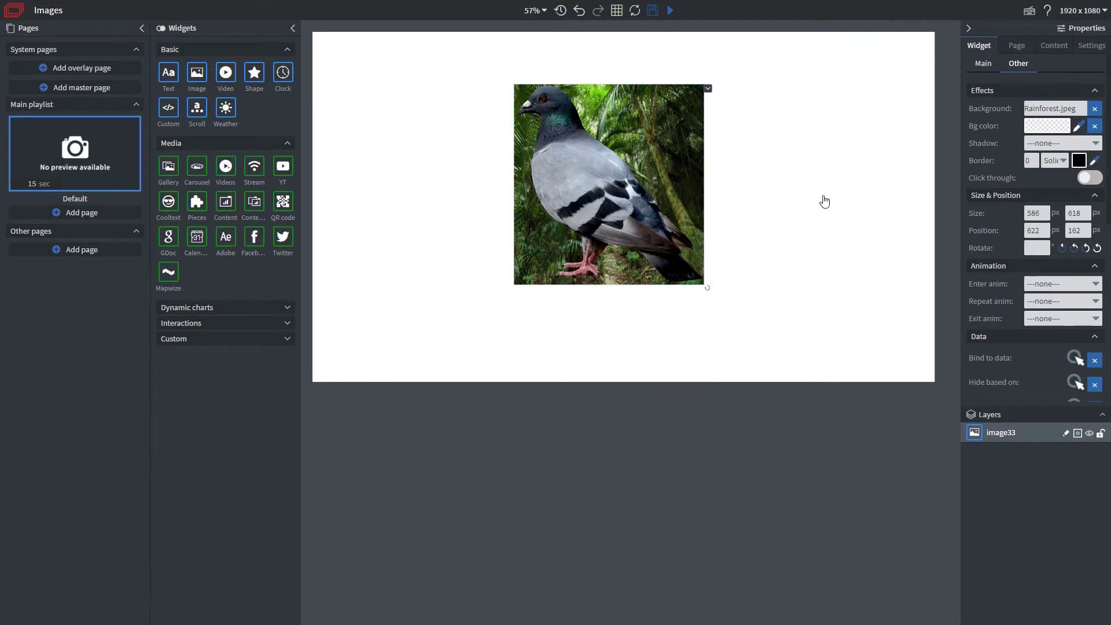
# Remove the Rainforest background and give the pigeon a sharp shadow
pyautogui.click(1095, 109)
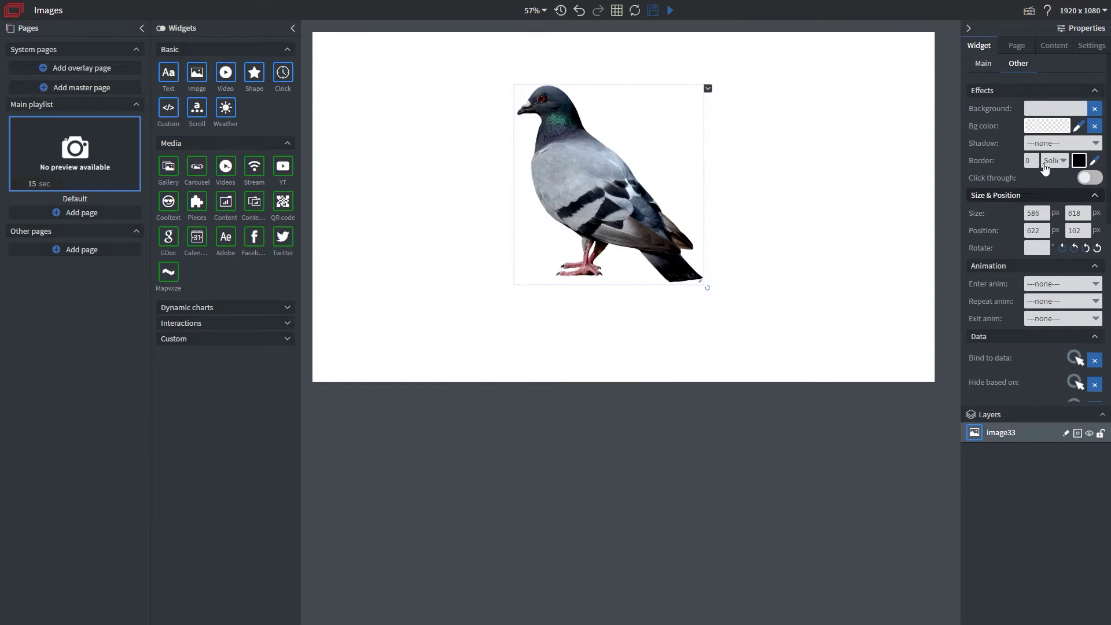
pyautogui.click(1057, 147)
pyautogui.click(1050, 190)
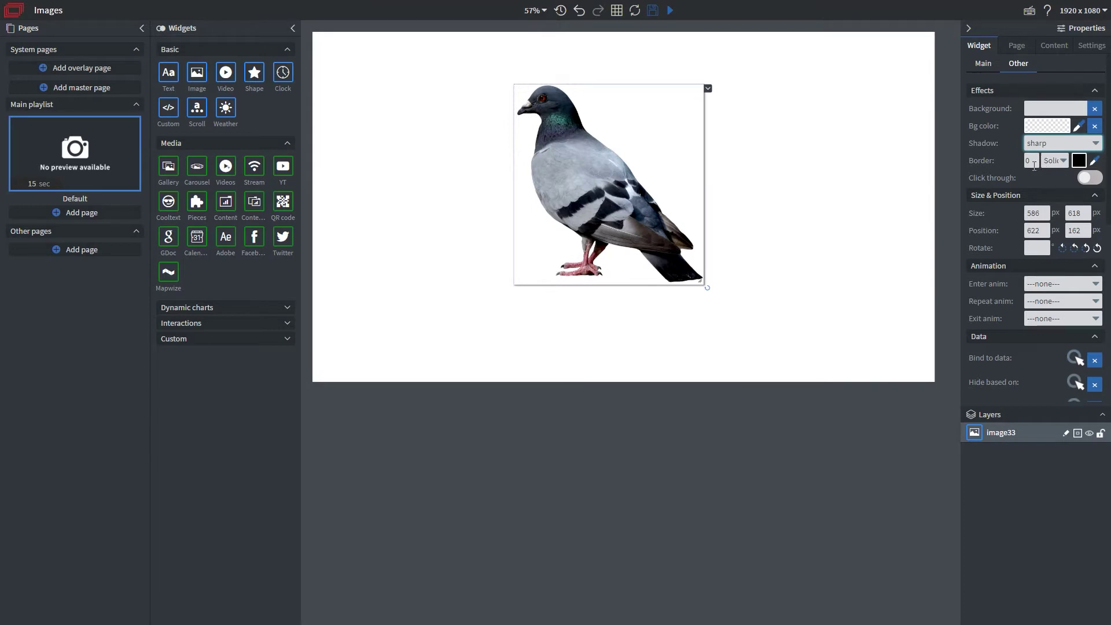
# Give the pigeon a 1 px dashed border and move it to the top-left corner at 32, 37
pyautogui.click(1035, 159)
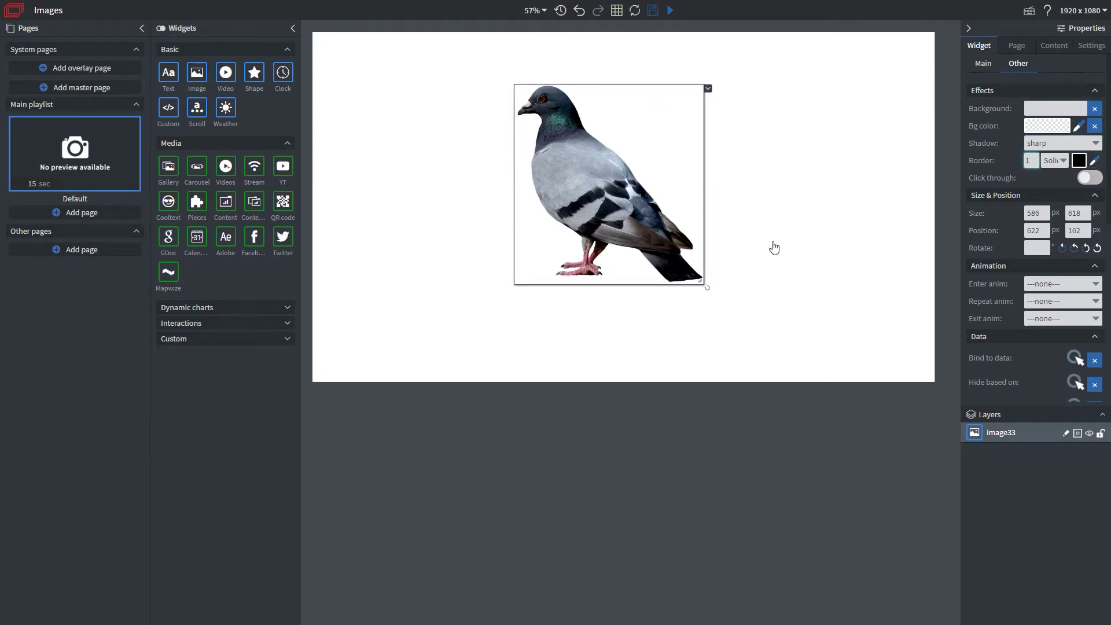
pyautogui.click(1052, 165)
pyautogui.click(1056, 184)
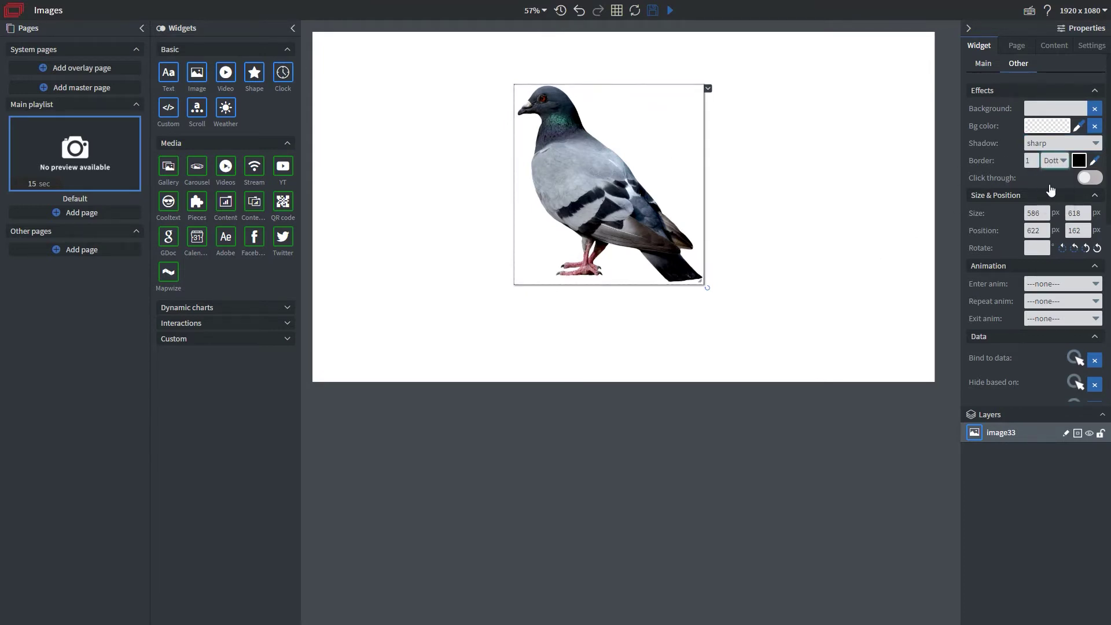
pyautogui.click(1053, 161)
pyautogui.click(1056, 196)
pyautogui.moveTo(576, 223); pyautogui.dragTo(378, 170)
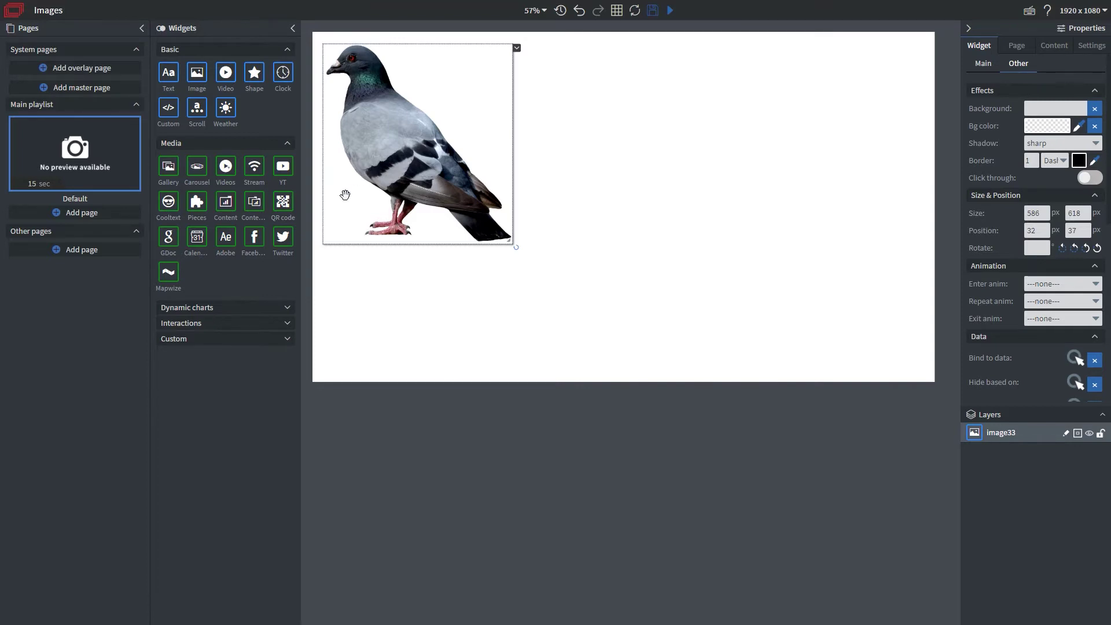
# Add 288 × 180 px placeholders image34 and image35 right of the pigeon, and open image34's source
pyautogui.moveTo(196, 83); pyautogui.dragTo(540, 119)
pyautogui.click(195, 77)
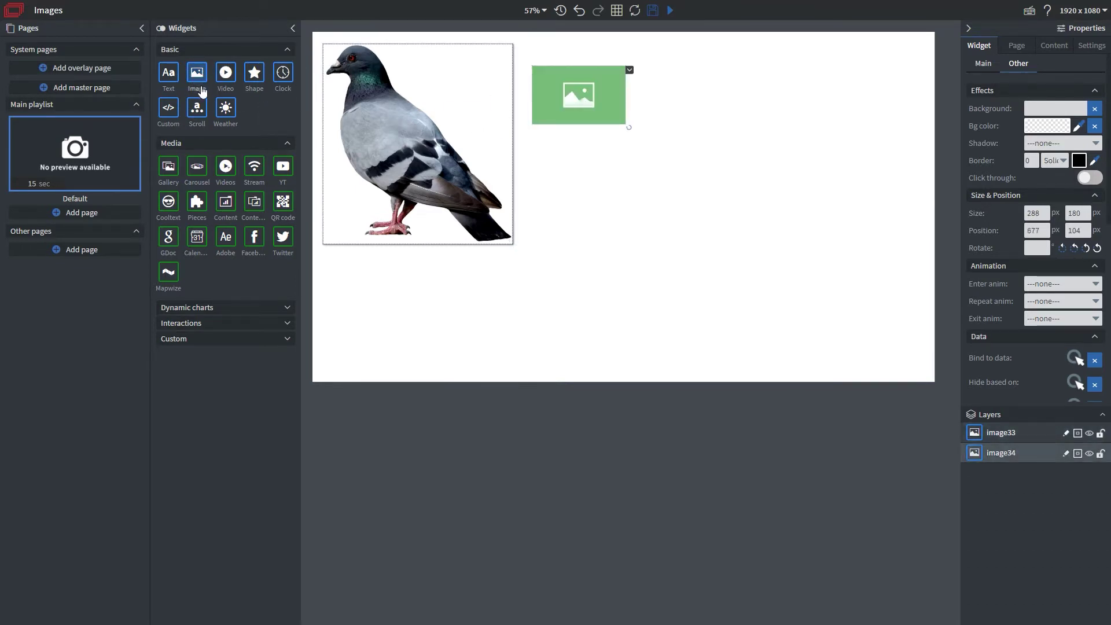
pyautogui.moveTo(196, 77); pyautogui.dragTo(594, 171)
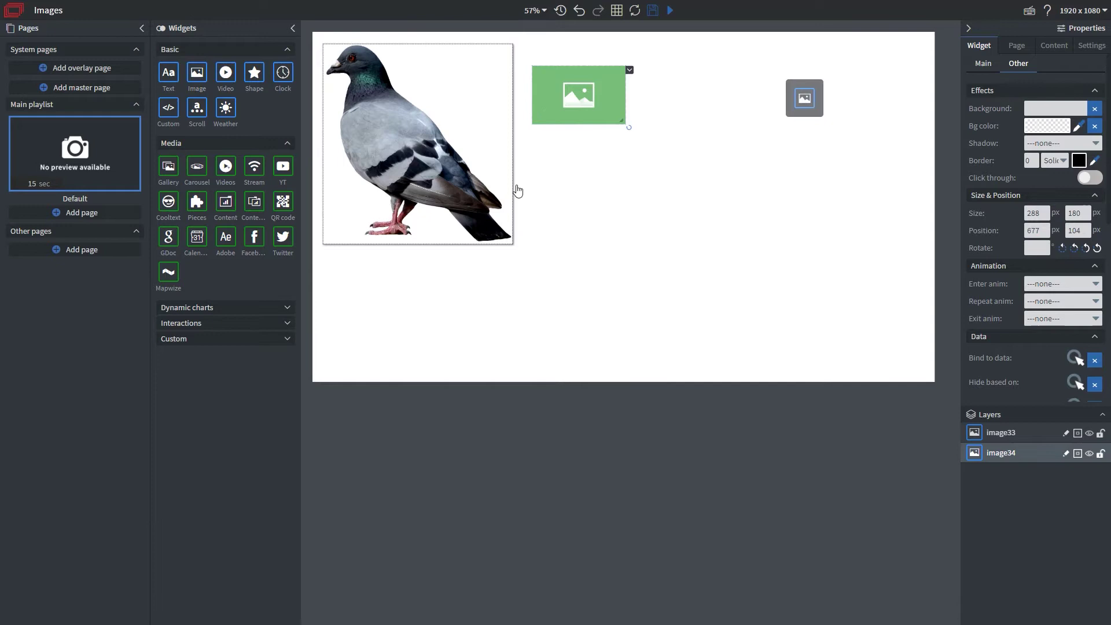
pyautogui.click(580, 118)
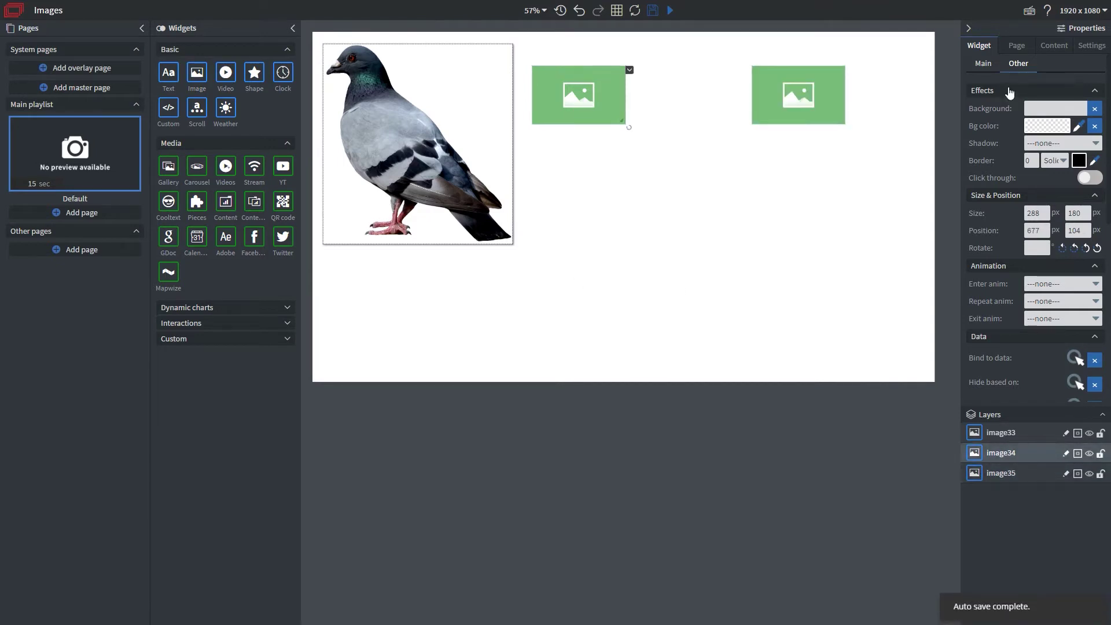
pyautogui.click(984, 67)
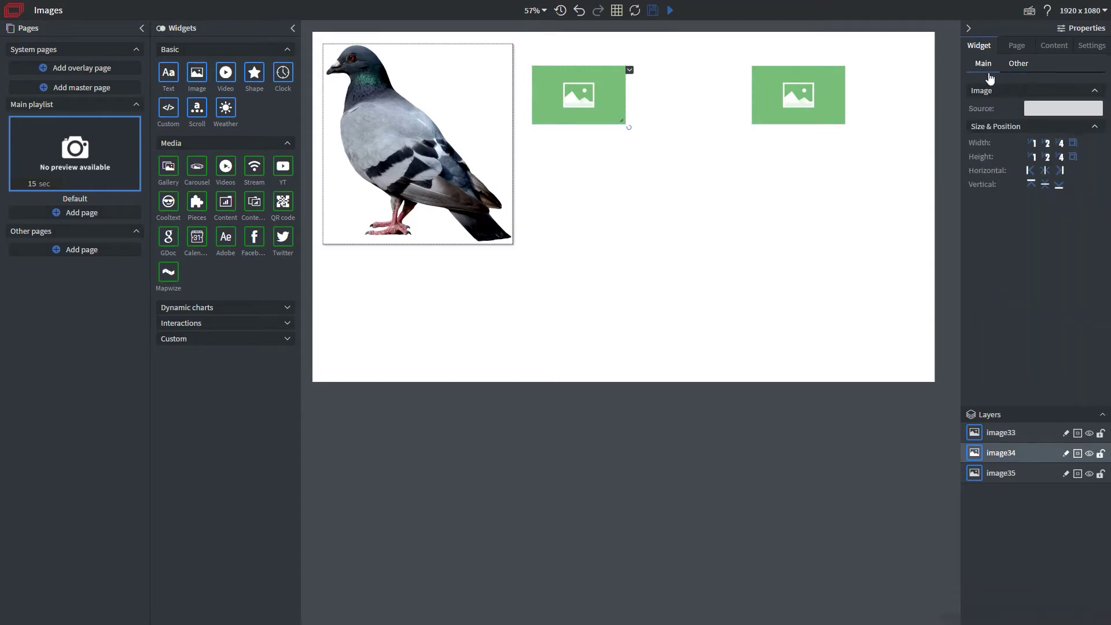
pyautogui.click(1039, 114)
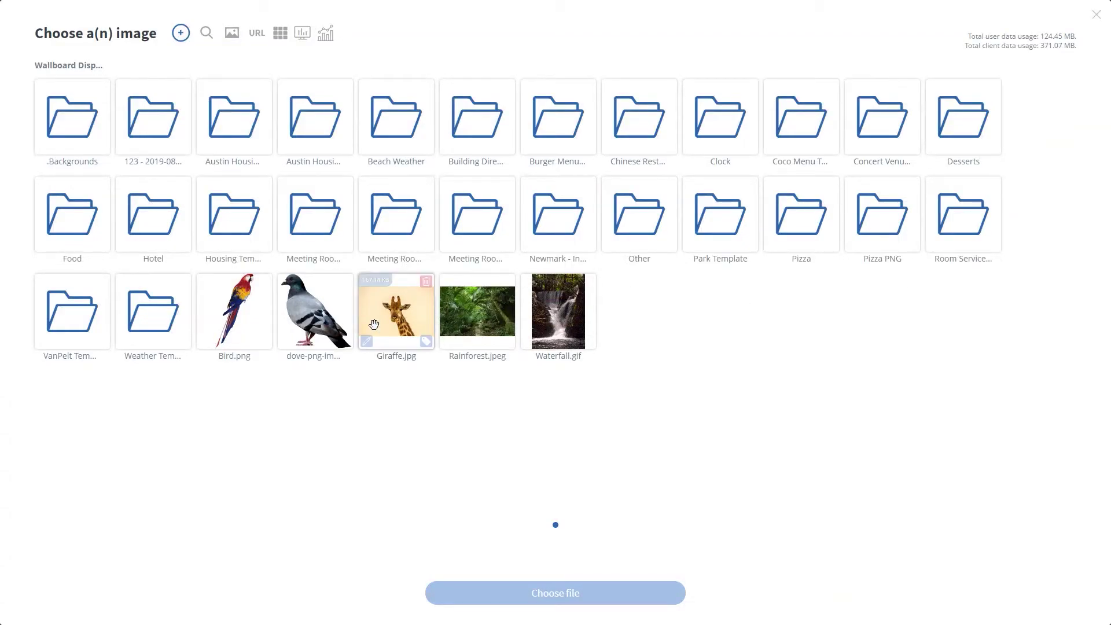
# Set Giraffe.jpg as image34's picture and enlarge the giraffe
pyautogui.click(397, 312)
pyautogui.click(555, 595)
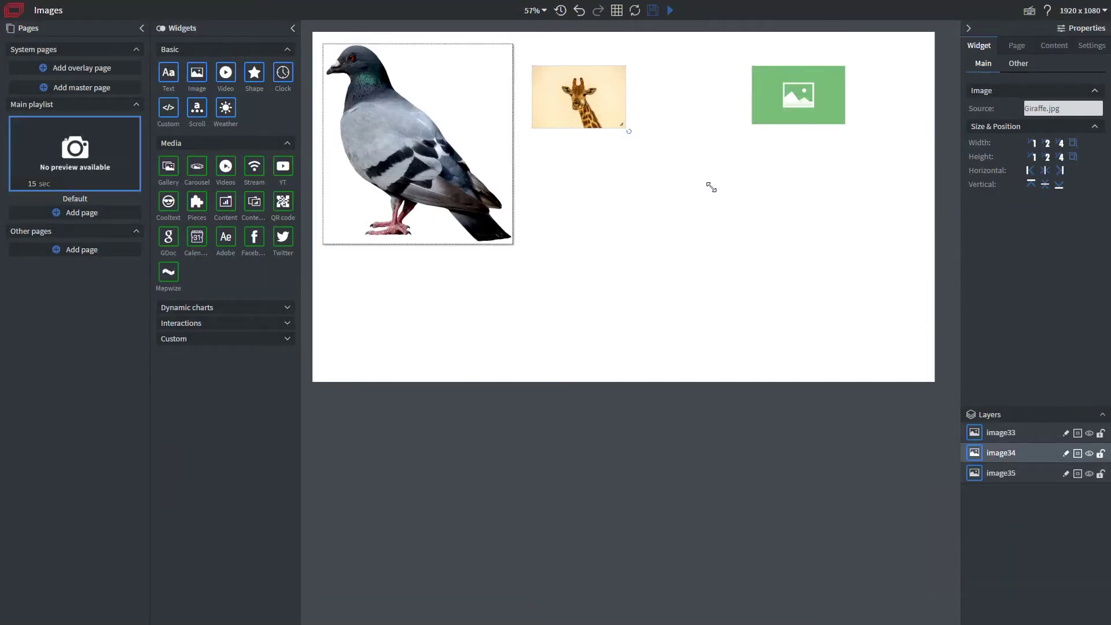
pyautogui.moveTo(708, 201); pyautogui.dragTo(711, 186)
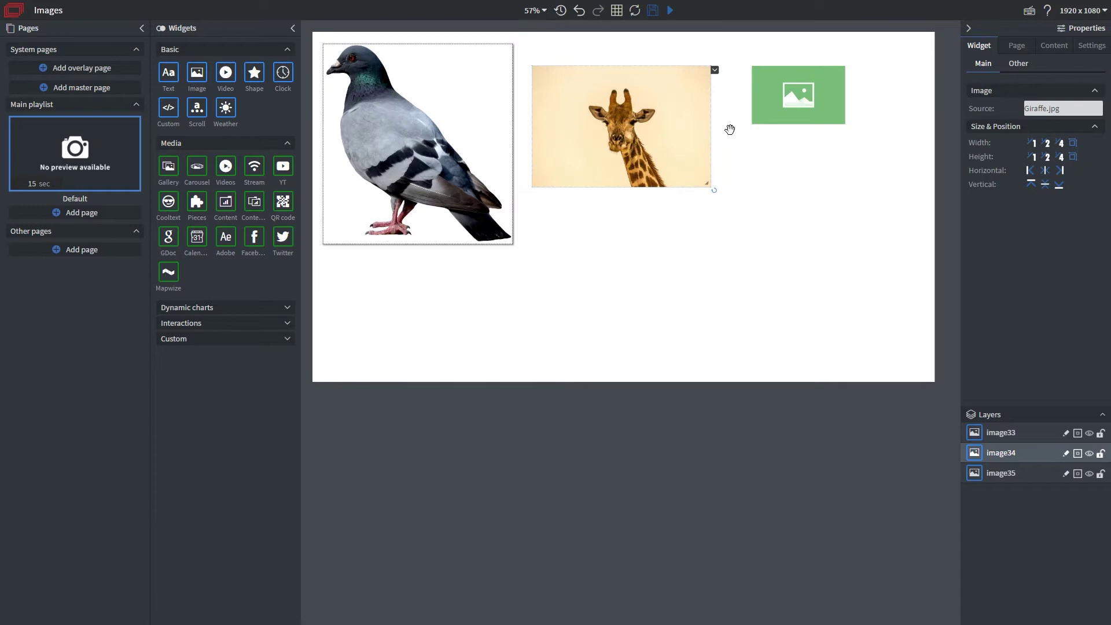
pyautogui.click(815, 103)
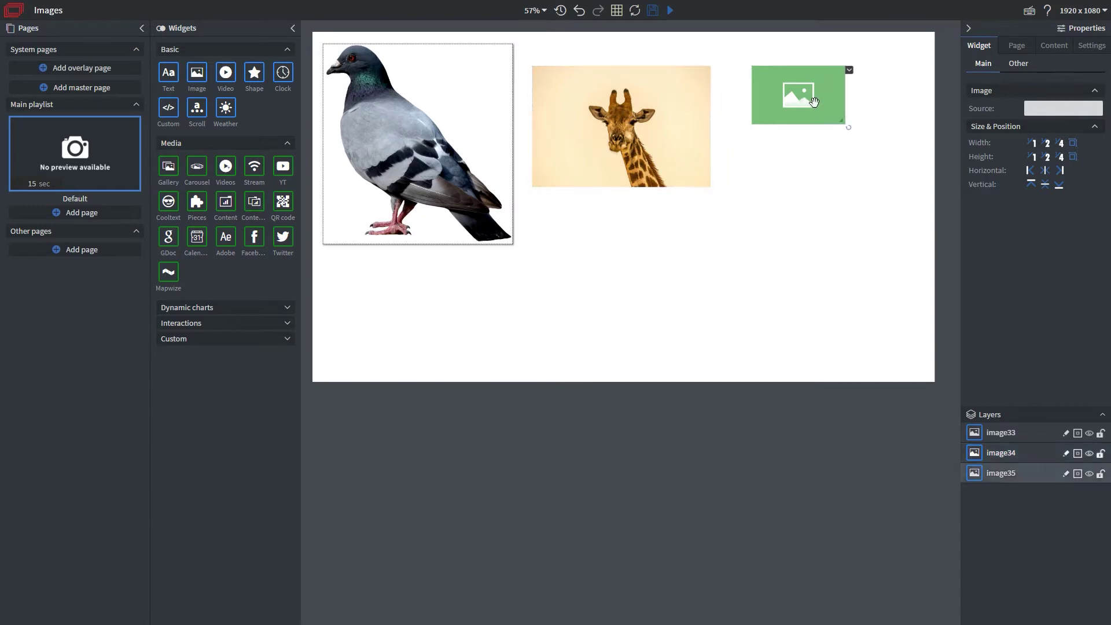
# Set Waterfall.gif as image35's picture, right of the giraffe
pyautogui.click(1053, 113)
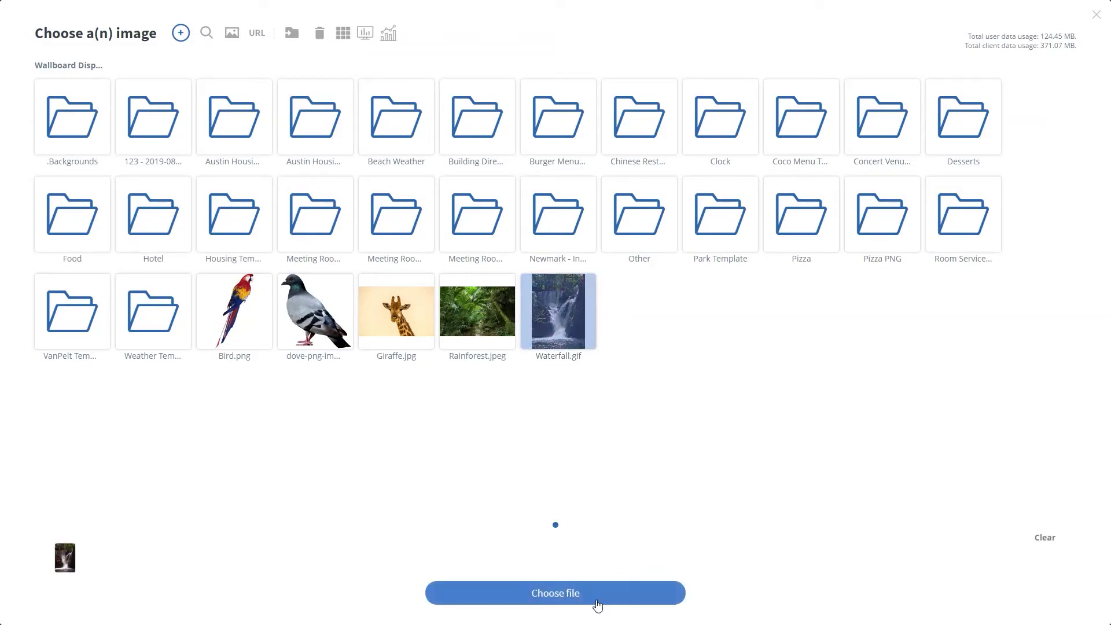
pyautogui.click(591, 604)
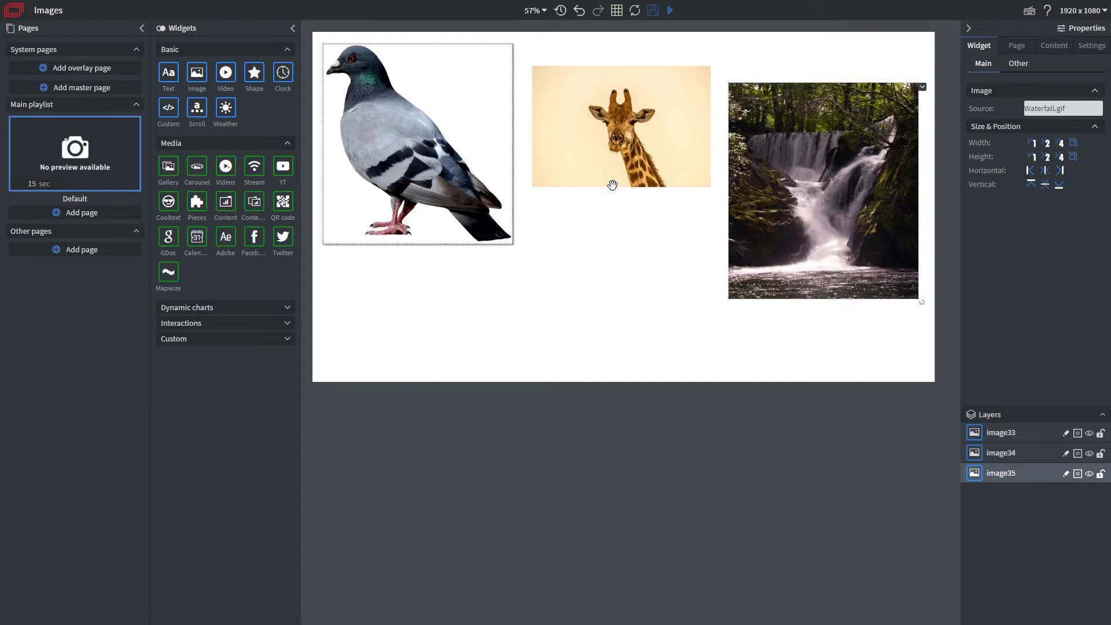
pyautogui.click(613, 146)
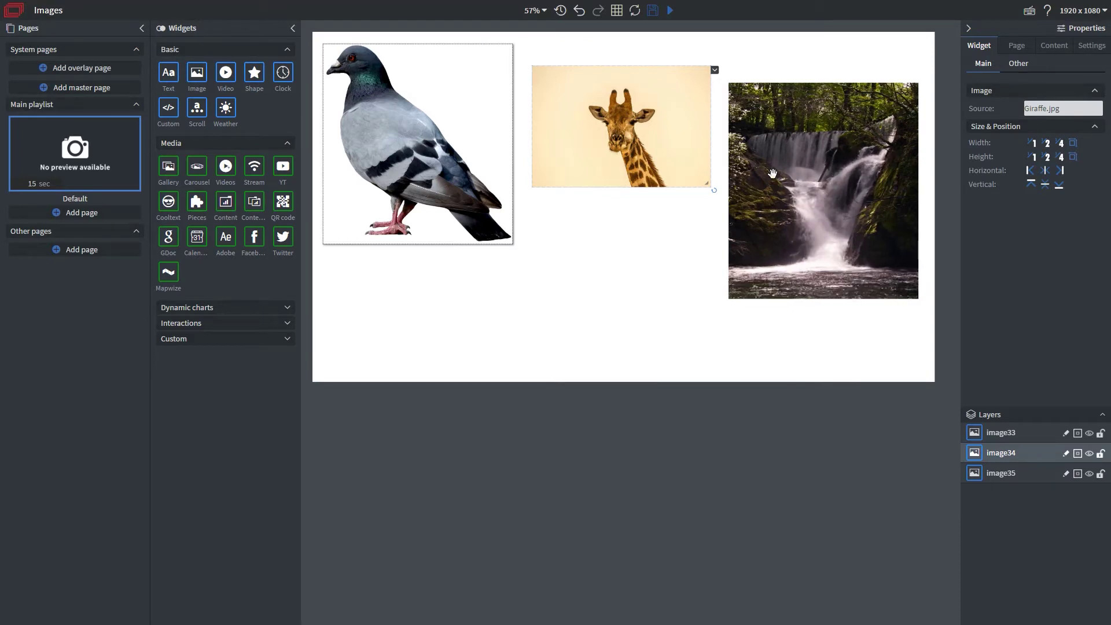
# Give the pigeon image a fade-in entrance animation
pyautogui.click(1020, 65)
pyautogui.scroll(-2, 998, 215)
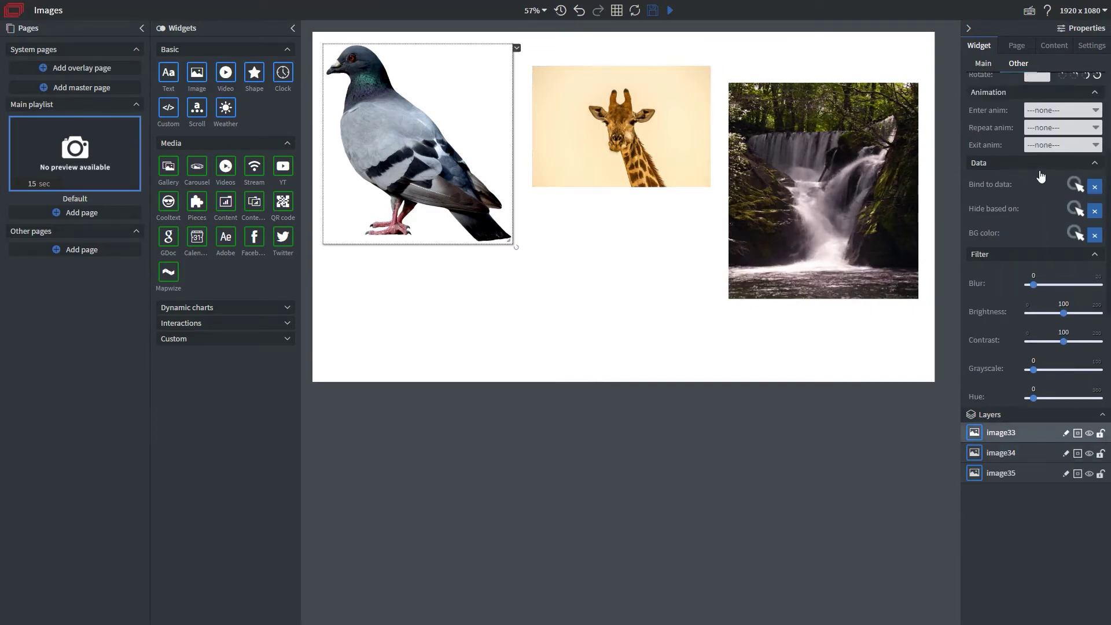
pyautogui.scroll(-1, 1036, 175)
pyautogui.click(1040, 140)
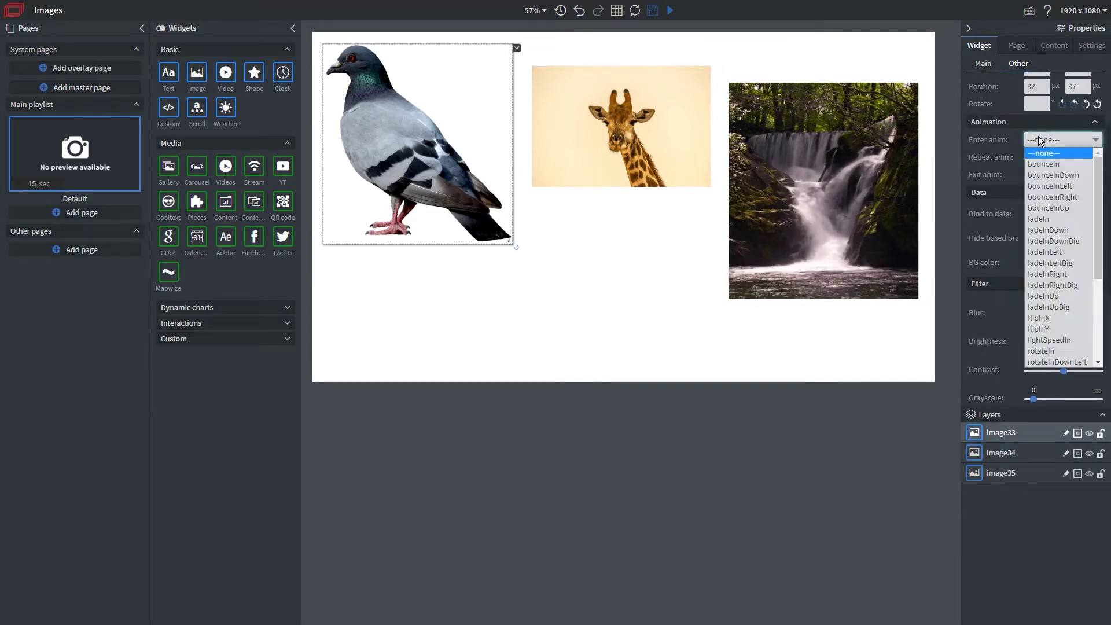
pyautogui.click(1058, 222)
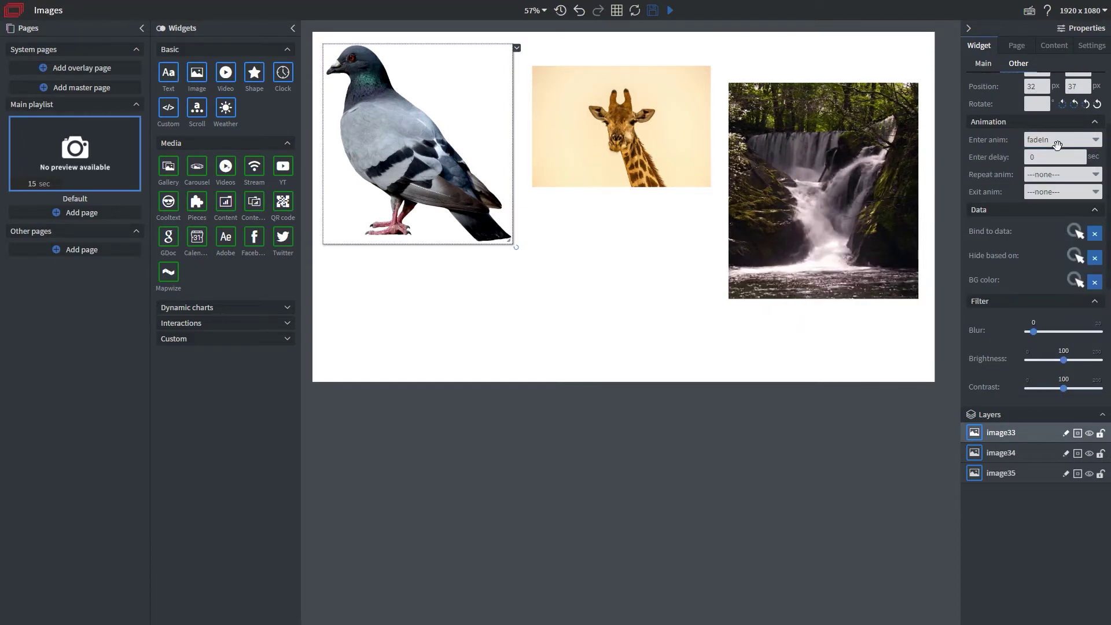
# Set the giraffe's repeat animation to pulse and the waterfall's to swing
pyautogui.press('Tab')
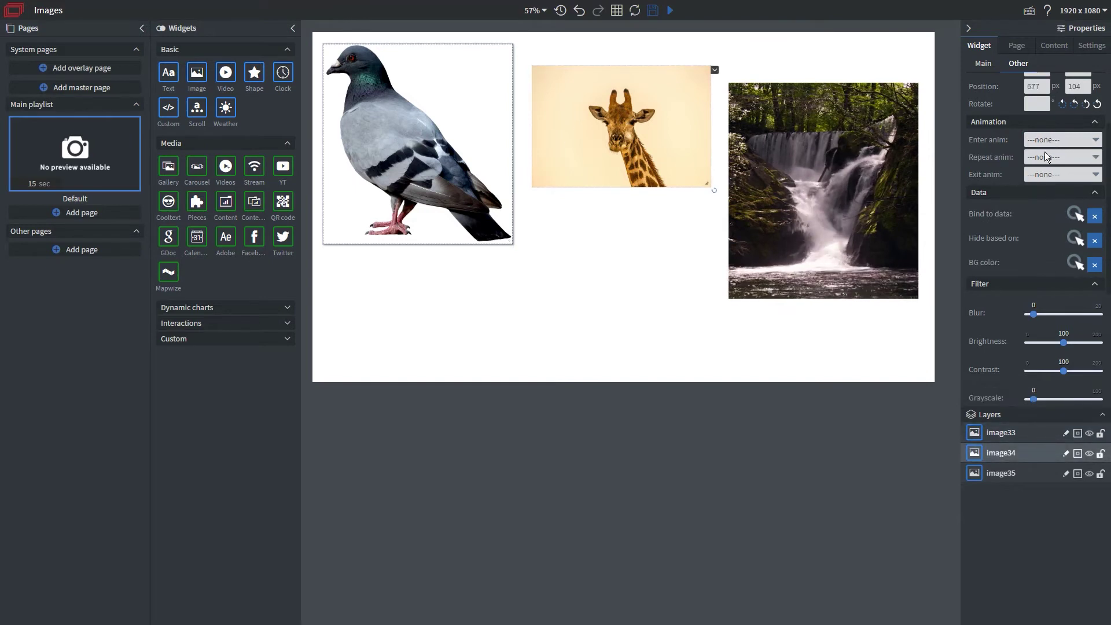
pyautogui.click(1043, 157)
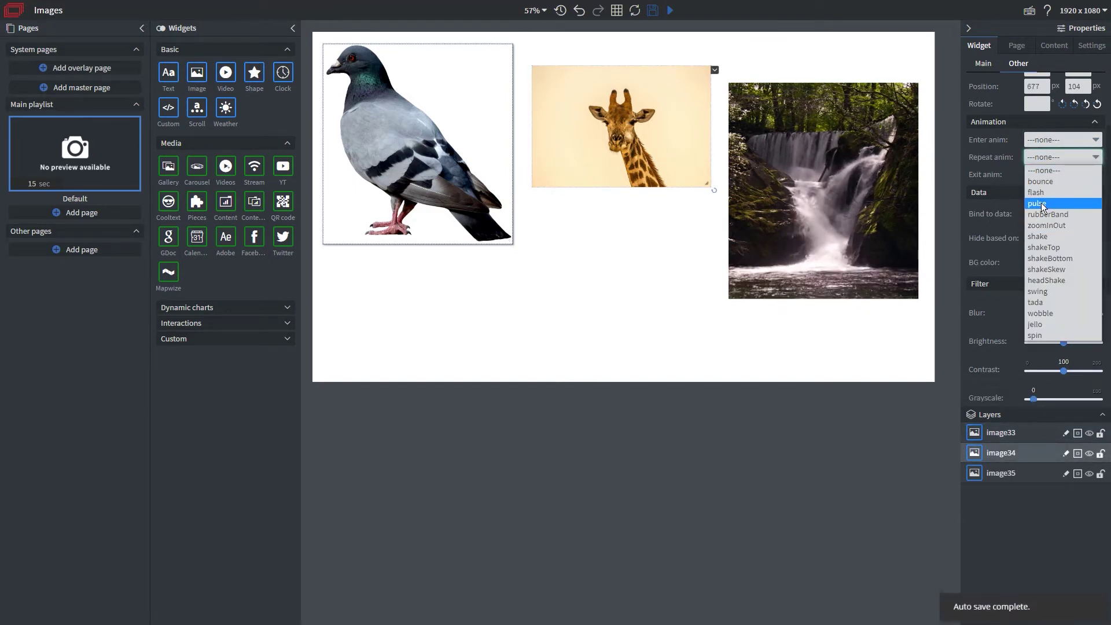
pyautogui.click(1039, 237)
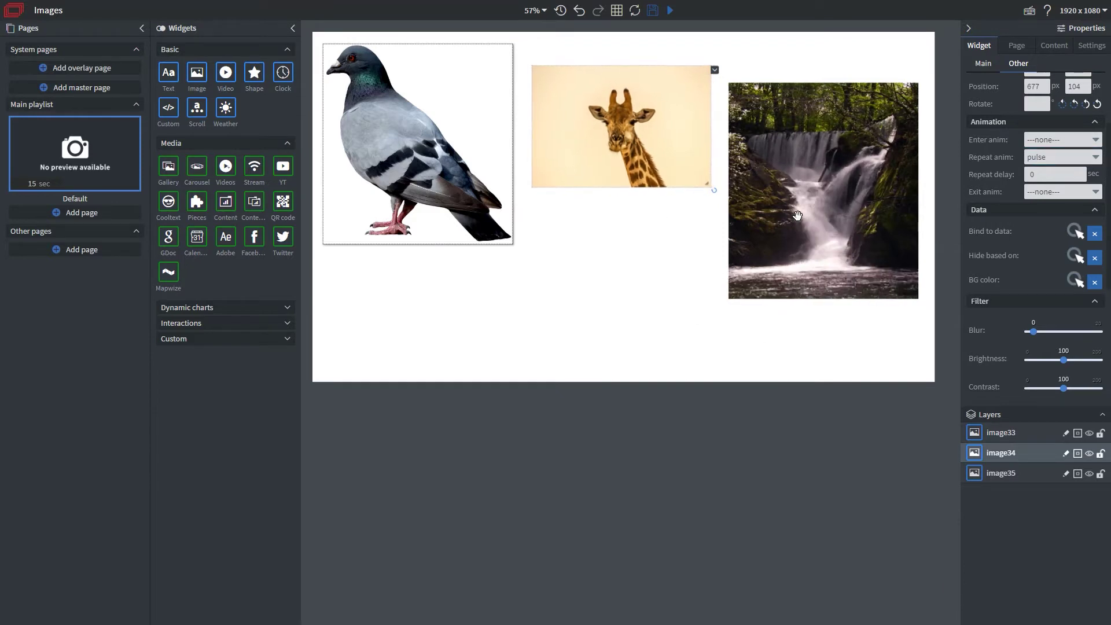
pyautogui.click(871, 176)
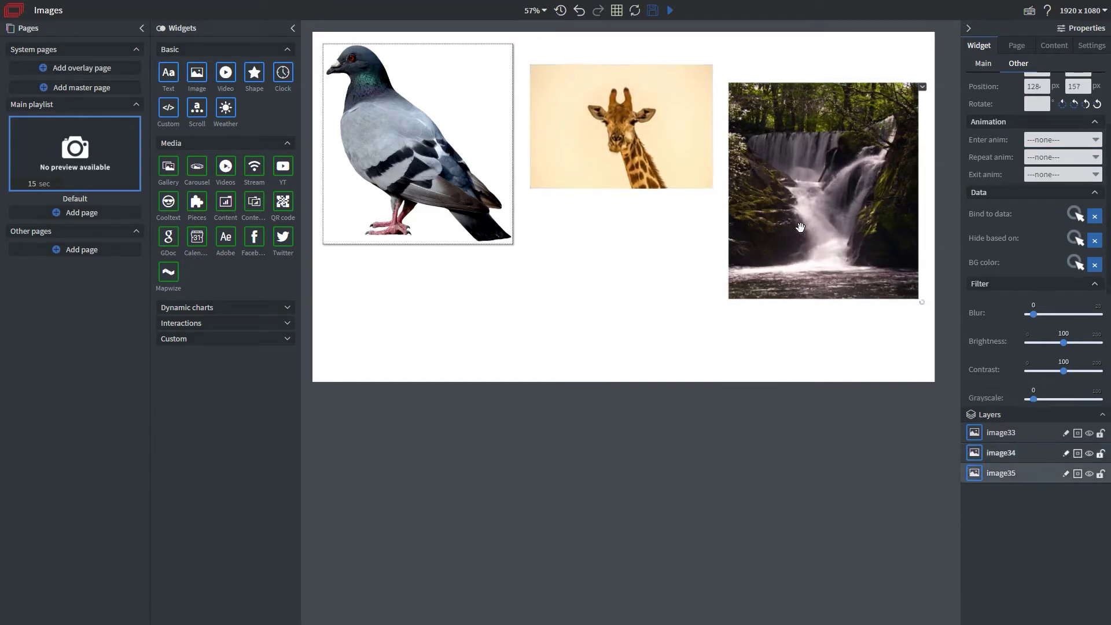
pyautogui.click(1060, 155)
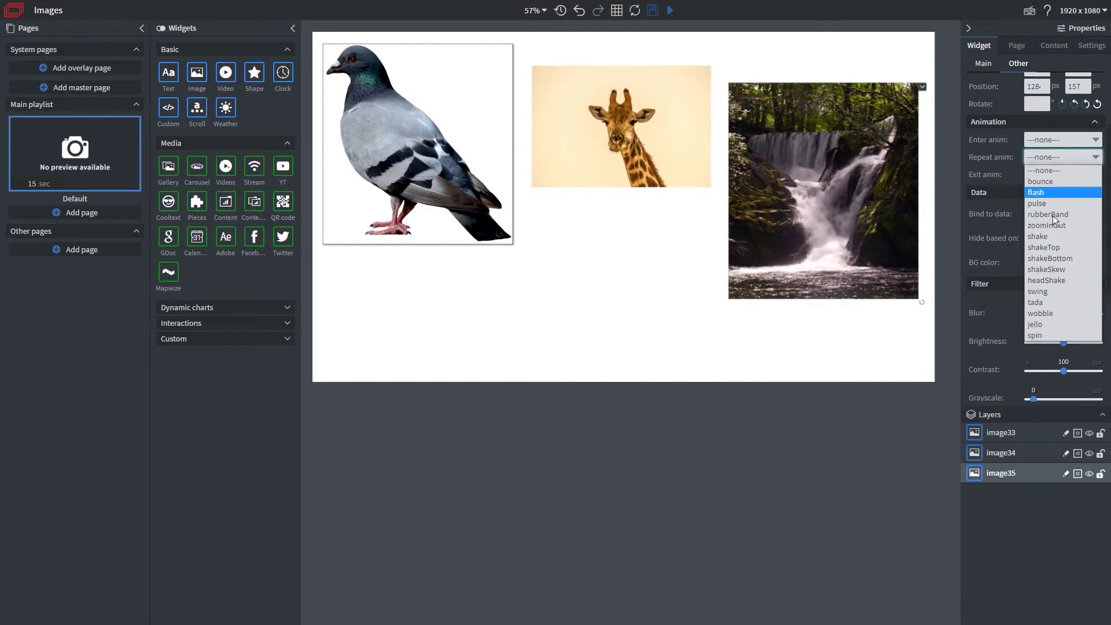
pyautogui.click(1050, 290)
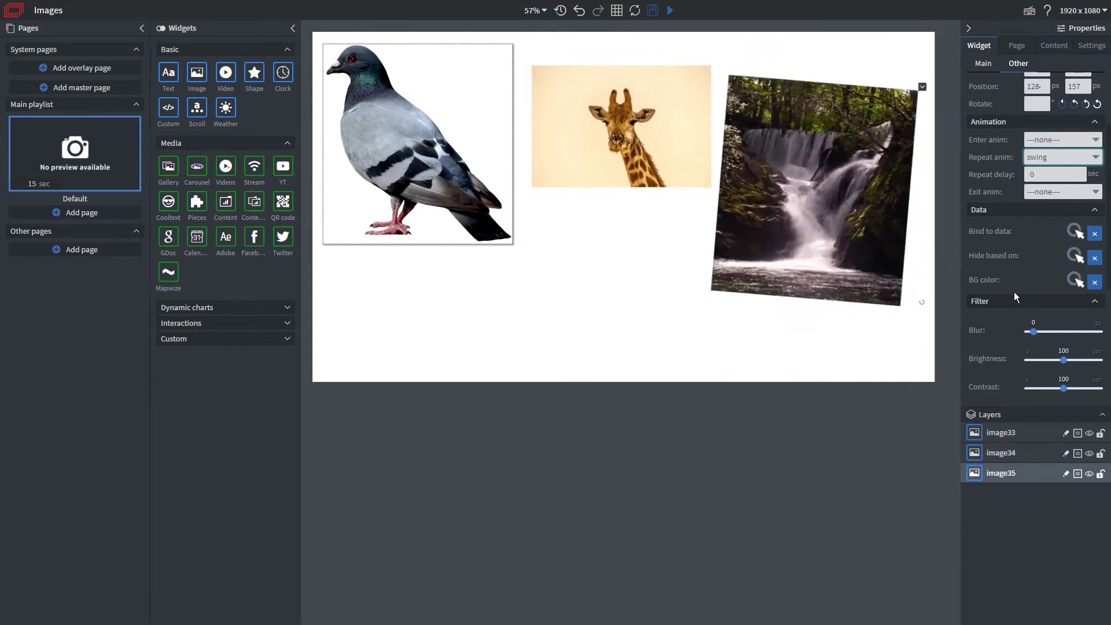
# On the giraffe, test a heavy blur, return it to 0, and set brightness to 98
pyautogui.scroll(-1, 1025, 319)
pyautogui.scroll(-3, 1026, 323)
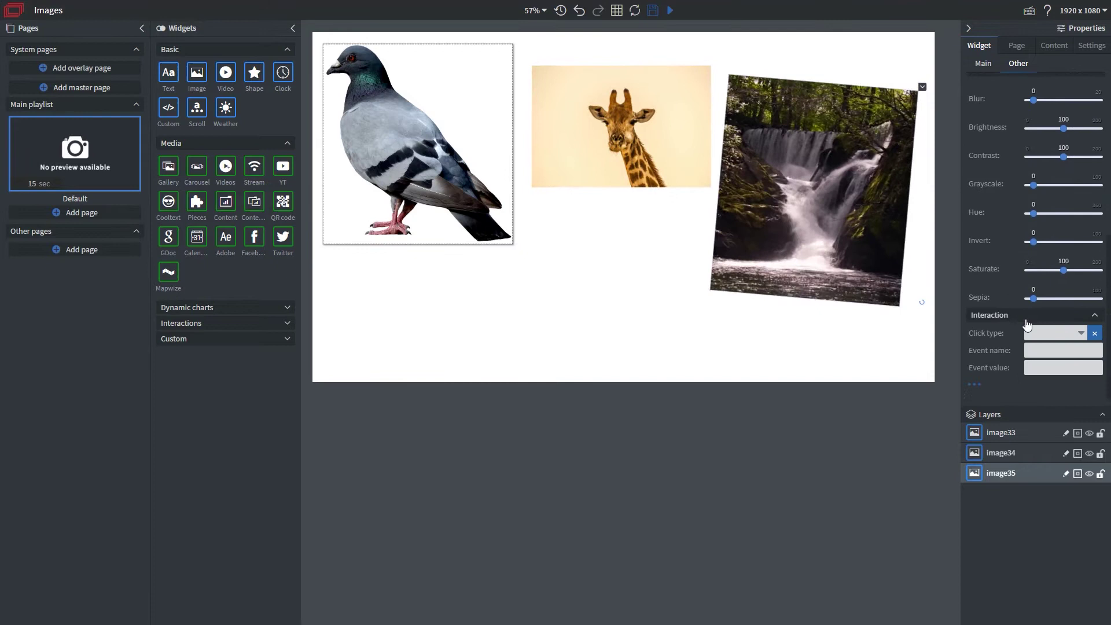
pyautogui.scroll(1, 1027, 325)
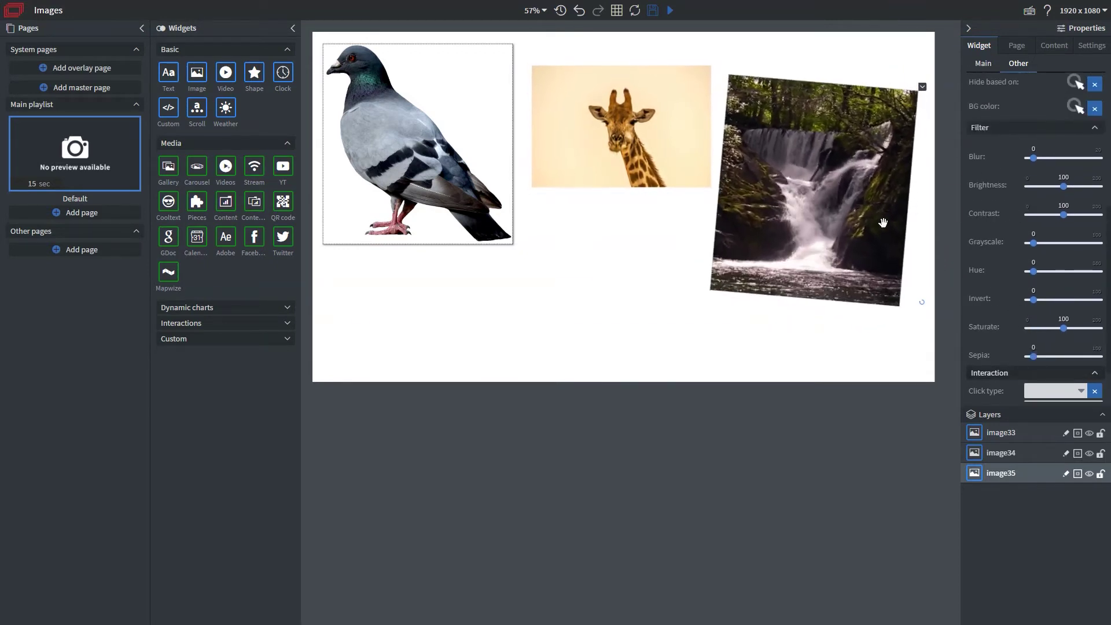
pyautogui.click(602, 124)
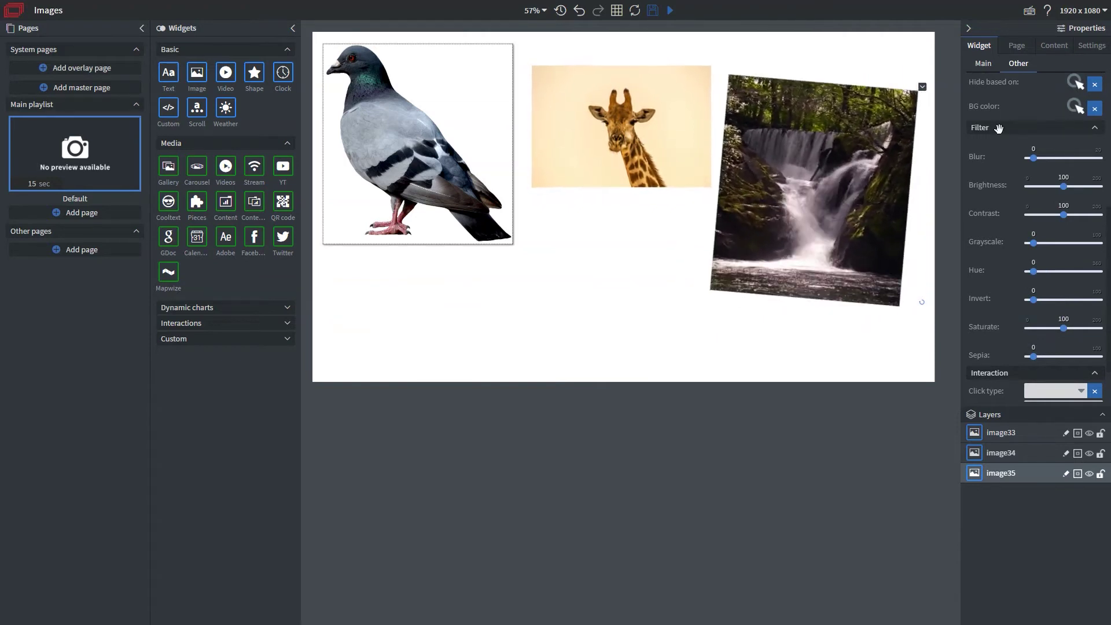
pyautogui.scroll(-2, 1055, 183)
pyautogui.moveTo(1036, 99)
pyautogui.mouseDown()
pyautogui.moveTo(1066, 103)
pyautogui.moveTo(1033, 101)
pyautogui.mouseUp()
pyautogui.scroll(2, 996, 130)
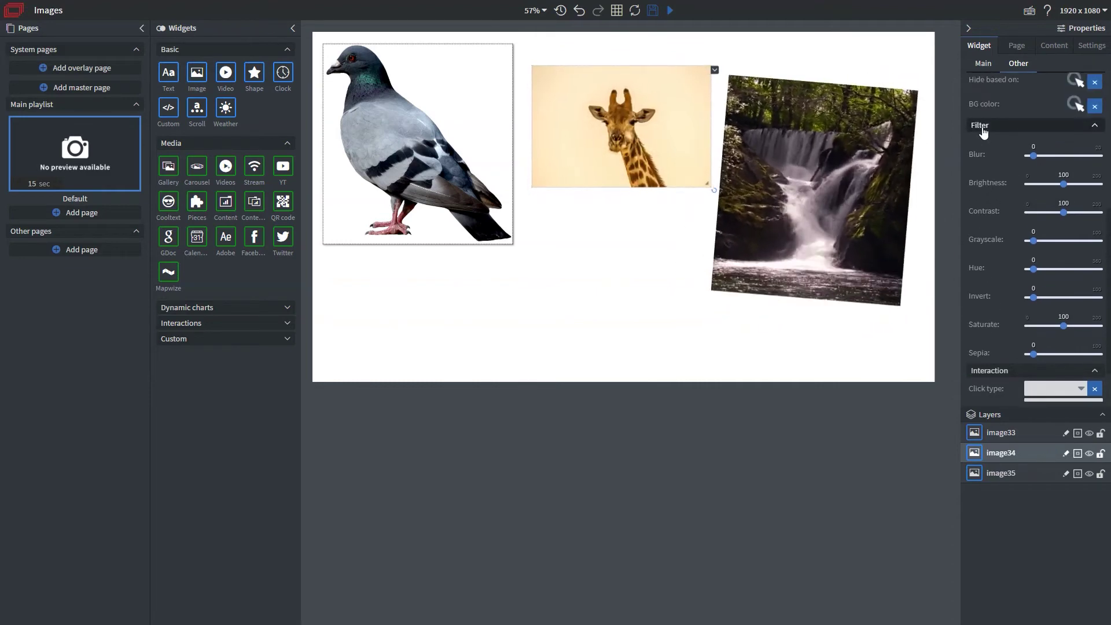
pyautogui.moveTo(1064, 184); pyautogui.dragTo(1074, 186)
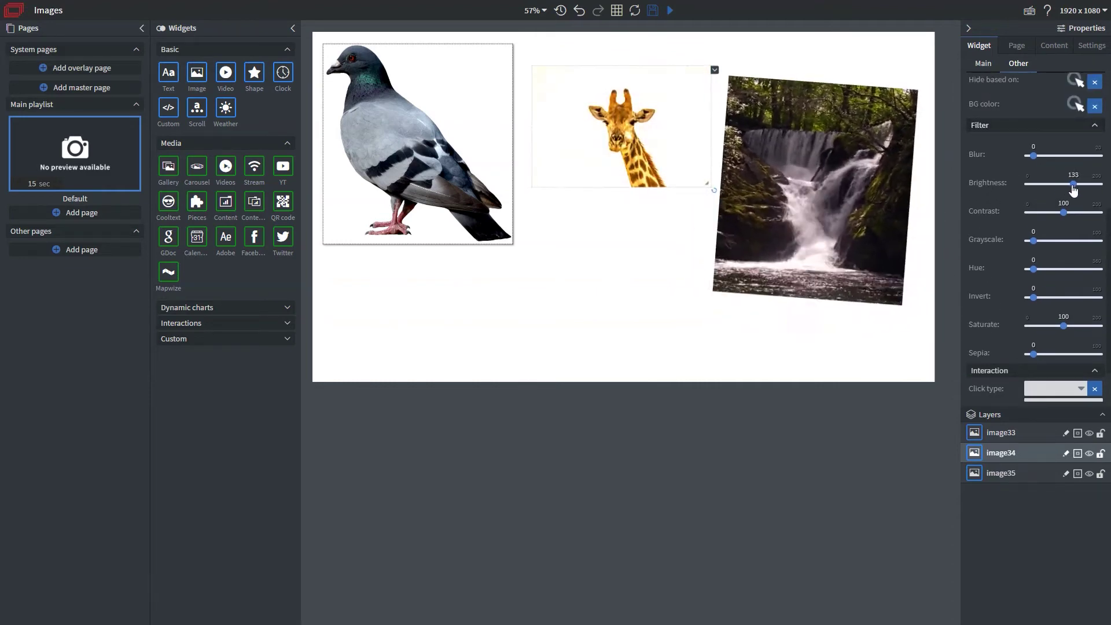
pyautogui.scroll(-2, 1008, 285)
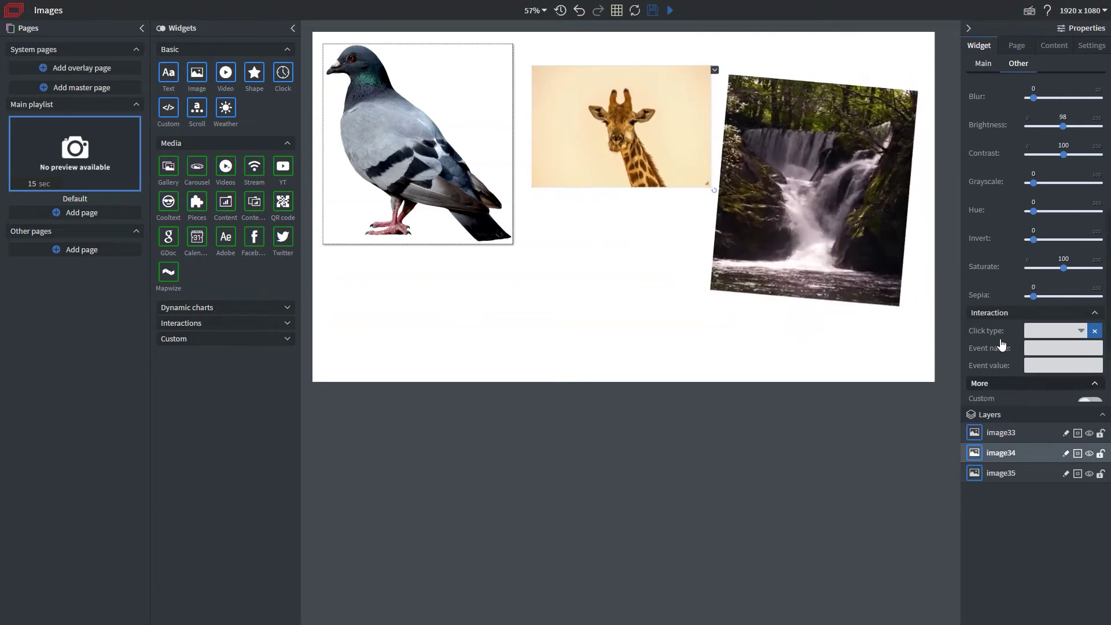
# Round the giraffe's corners to 42px and move it slightly up, between pigeon and waterfall
pyautogui.scroll(-2, 1006, 344)
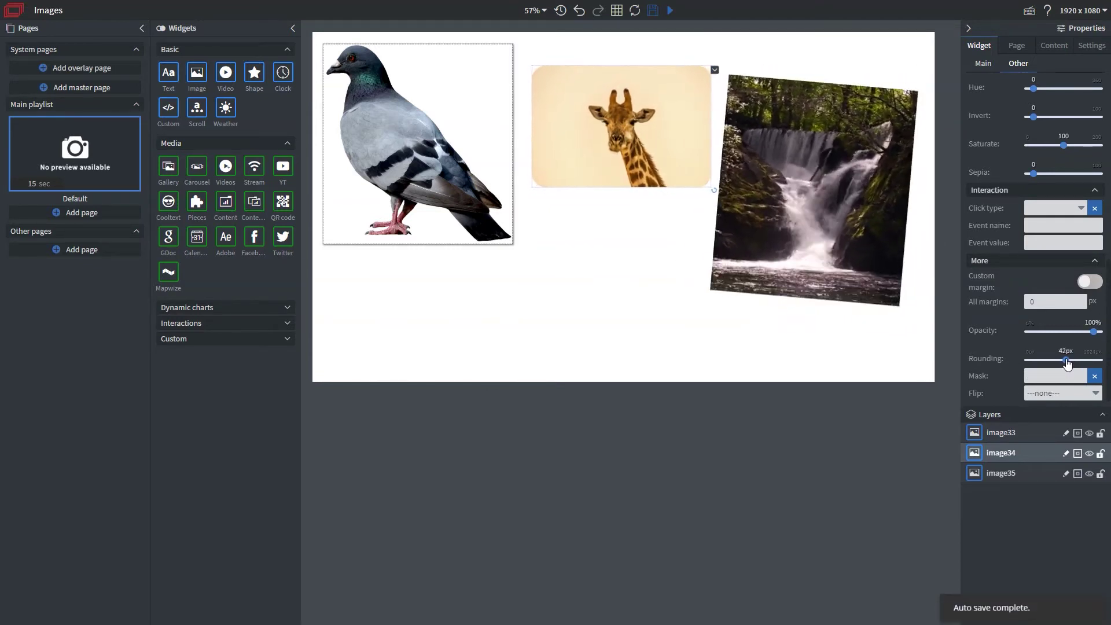
pyautogui.moveTo(669, 168); pyautogui.dragTo(637, 130)
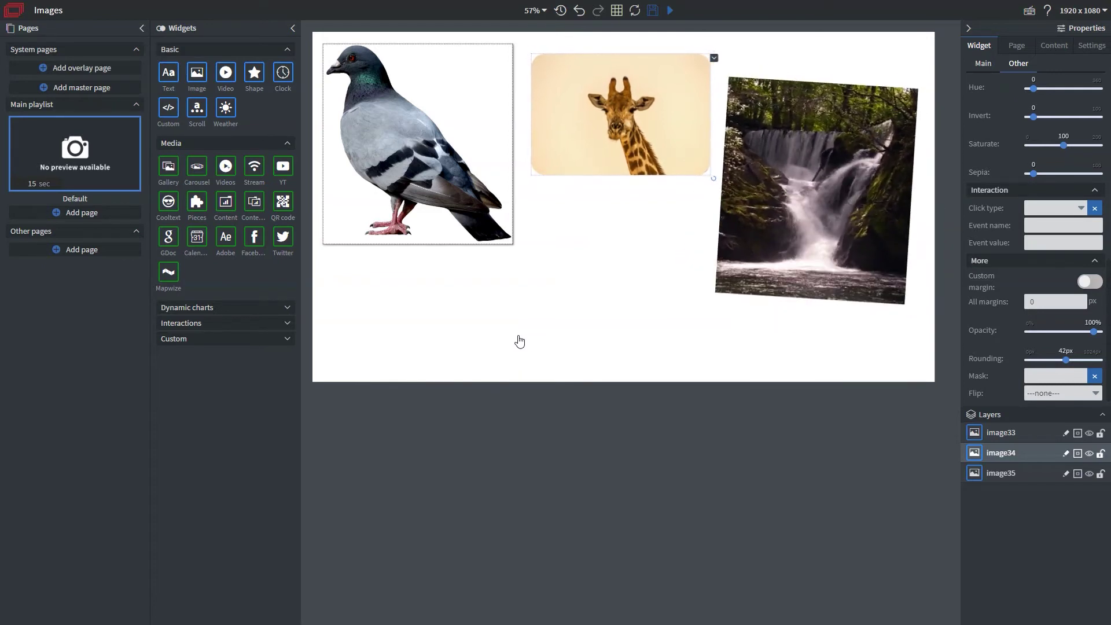
# Place a 482 × 370 Pieces widget at position 721, 599 below the giraffe
pyautogui.moveTo(197, 202); pyautogui.dragTo(643, 285)
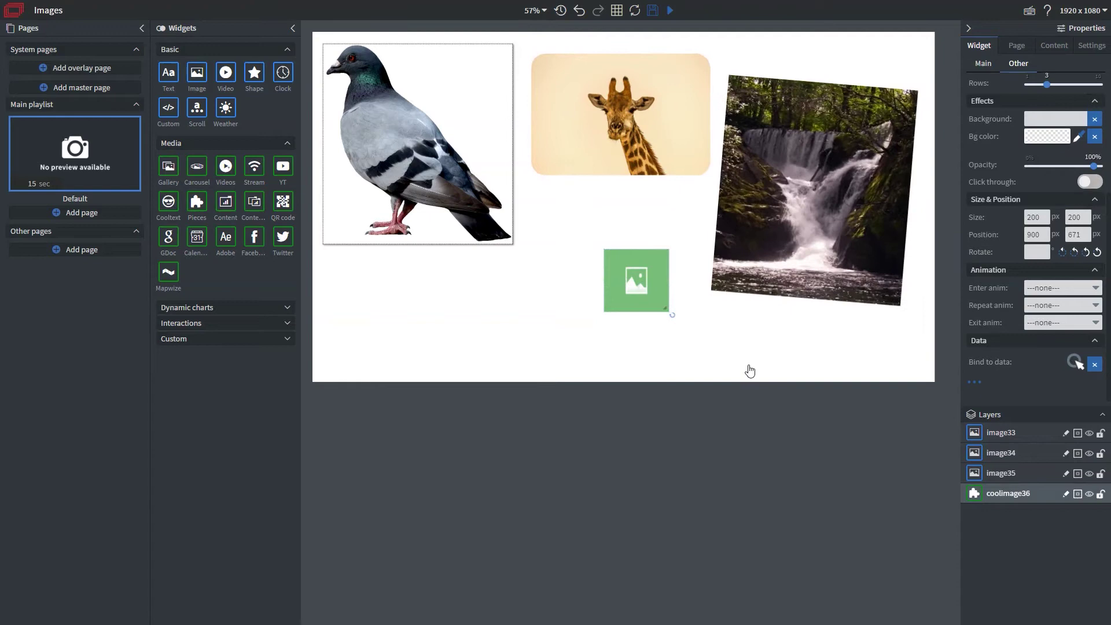
pyautogui.moveTo(667, 312); pyautogui.dragTo(759, 369)
pyautogui.moveTo(685, 315); pyautogui.dragTo(627, 291)
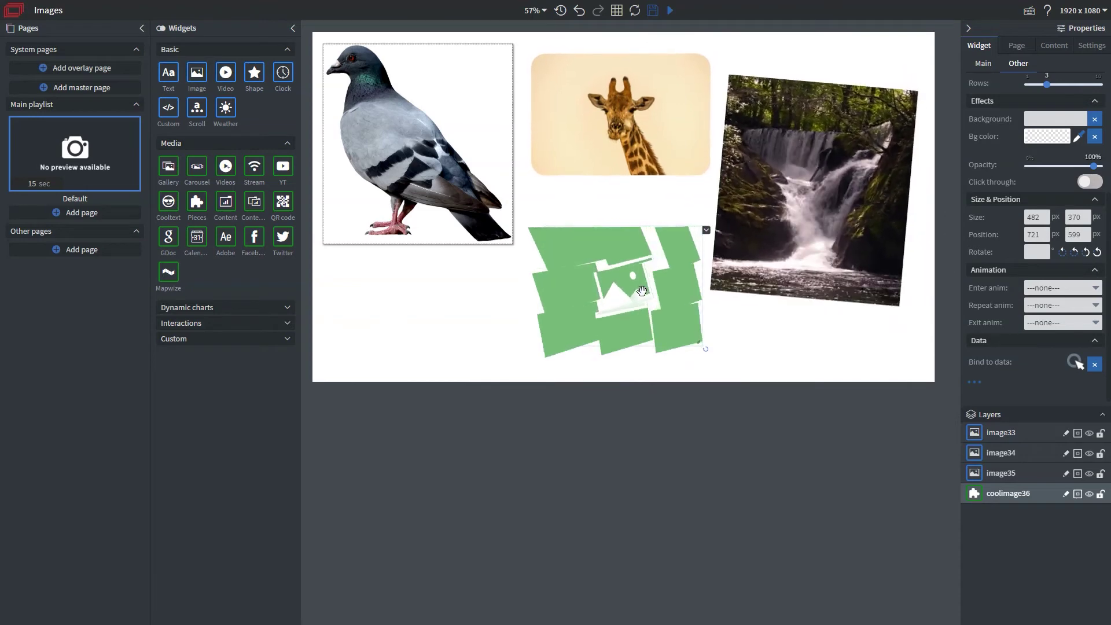
# Set the Pieces animation to type Mid with speed 13 and stagger 78
pyautogui.scroll(1, 999, 276)
pyautogui.scroll(2, 1000, 277)
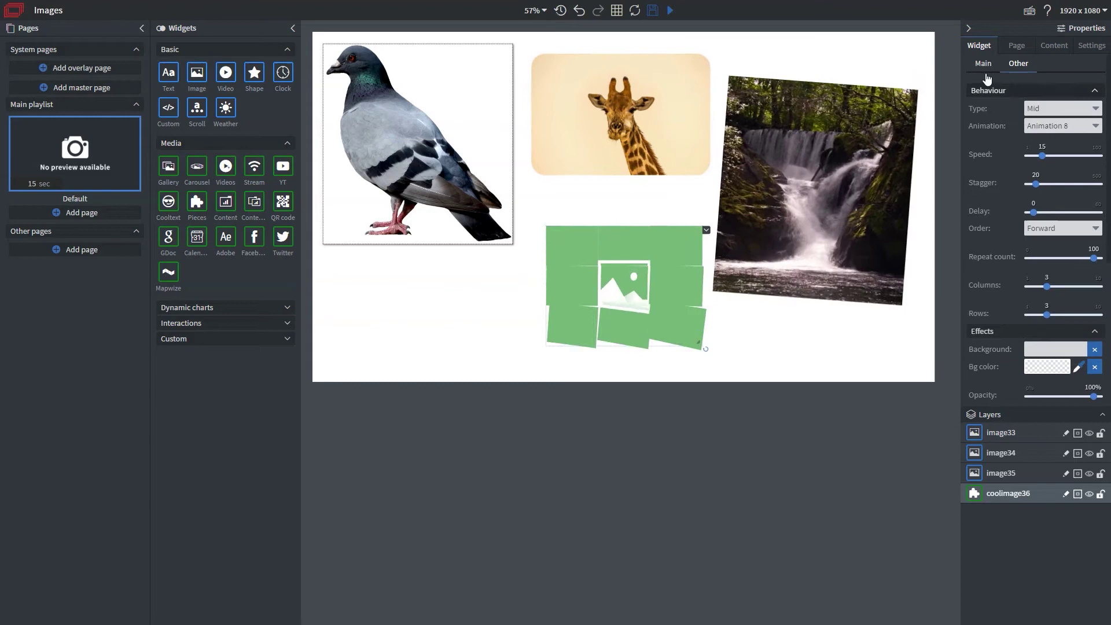
pyautogui.click(1039, 115)
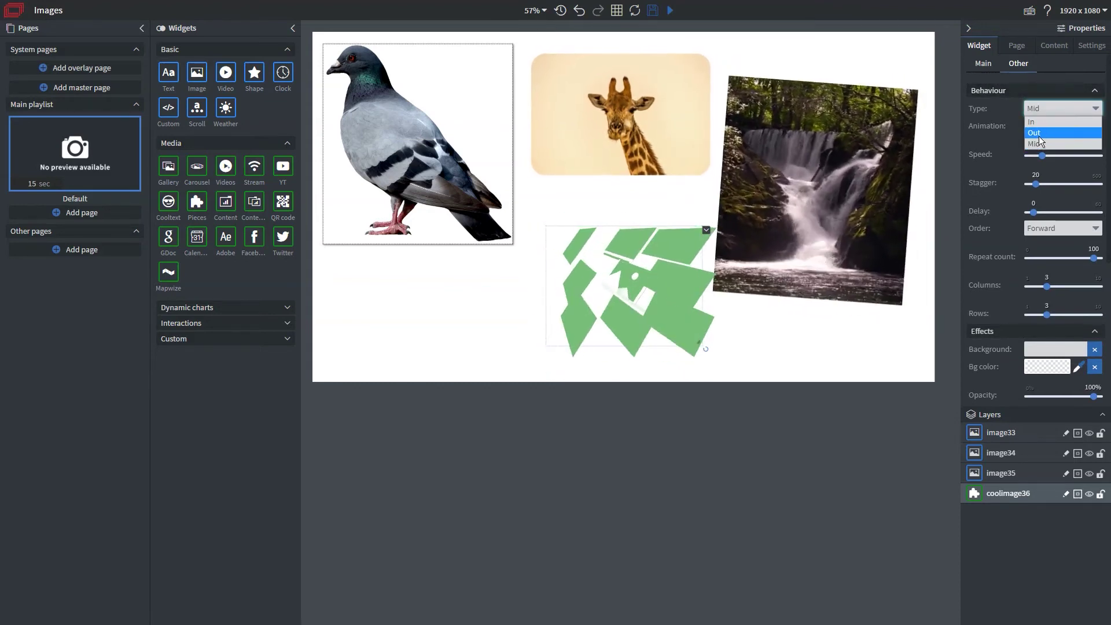
pyautogui.click(1040, 143)
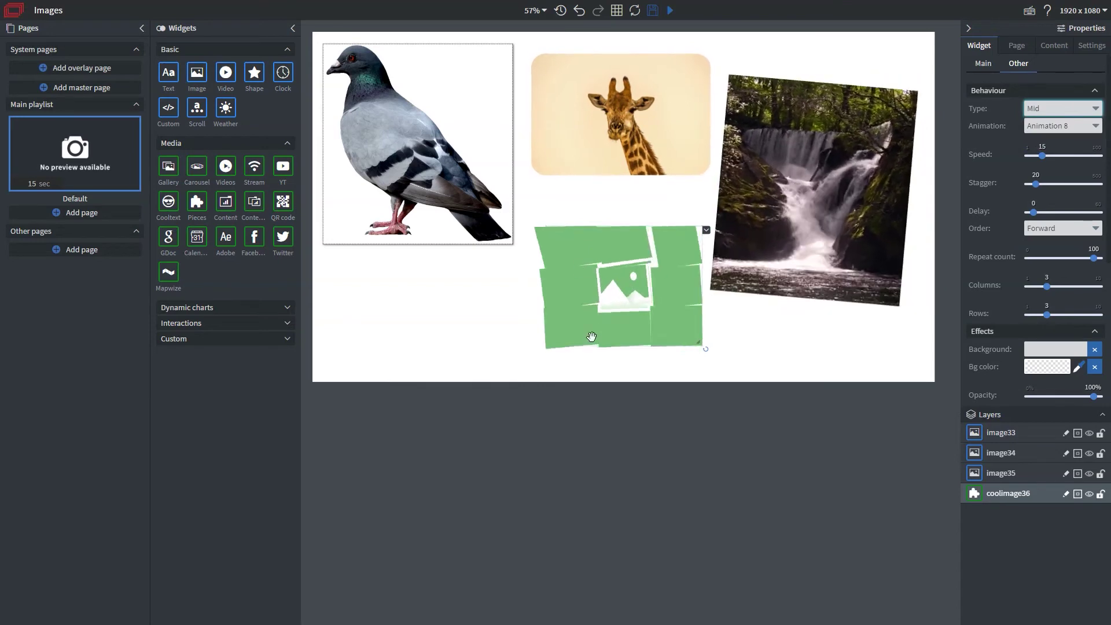
pyautogui.click(1028, 111)
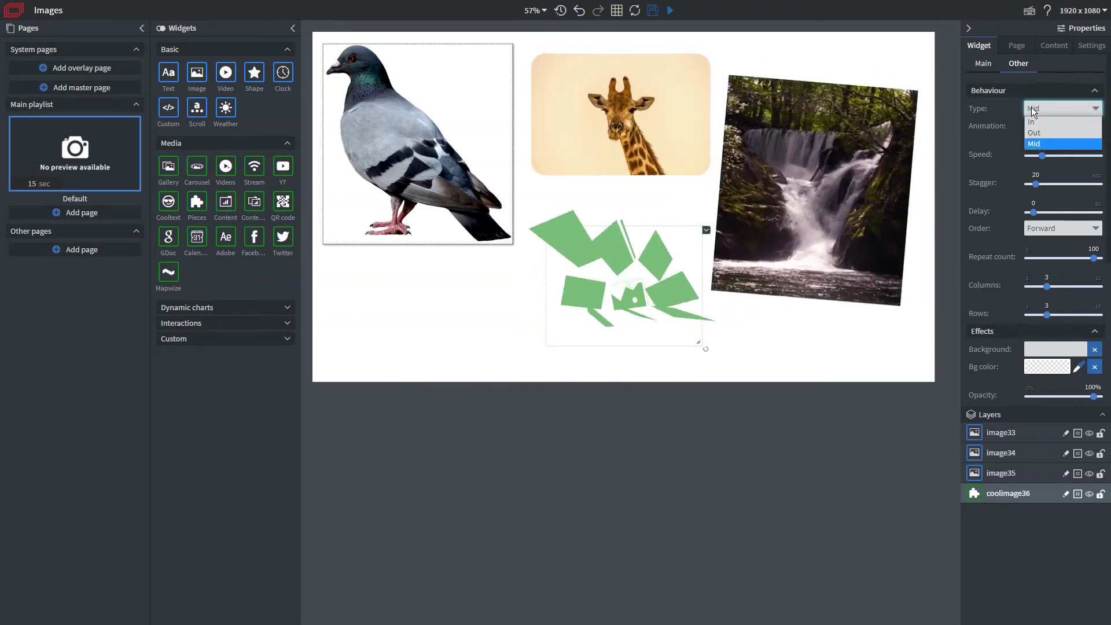
pyautogui.click(1040, 122)
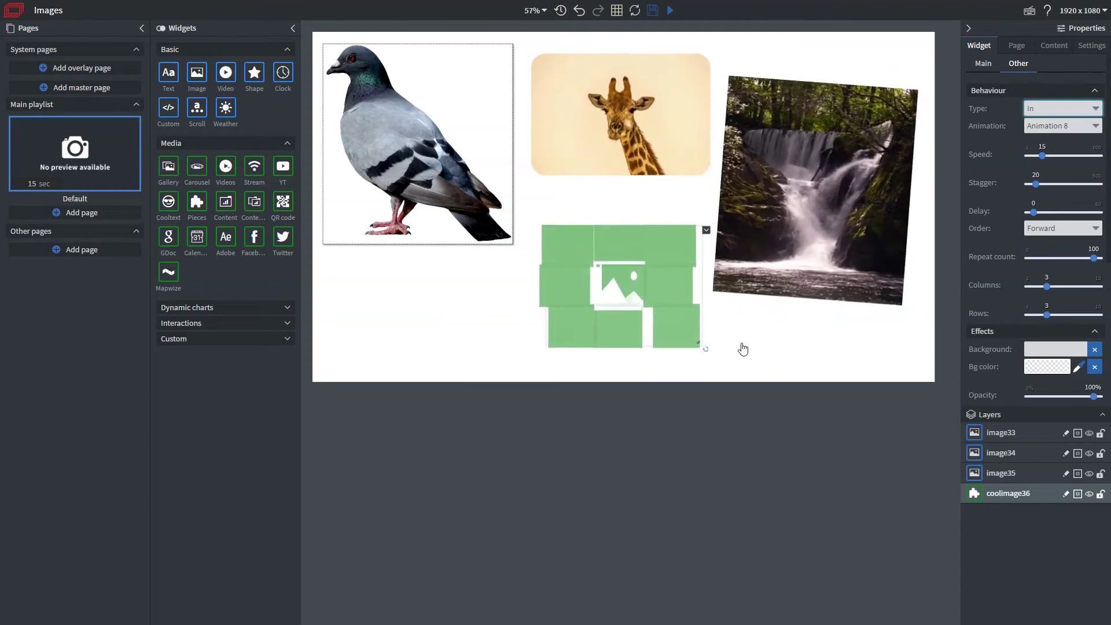
pyautogui.click(1050, 110)
pyautogui.click(1052, 134)
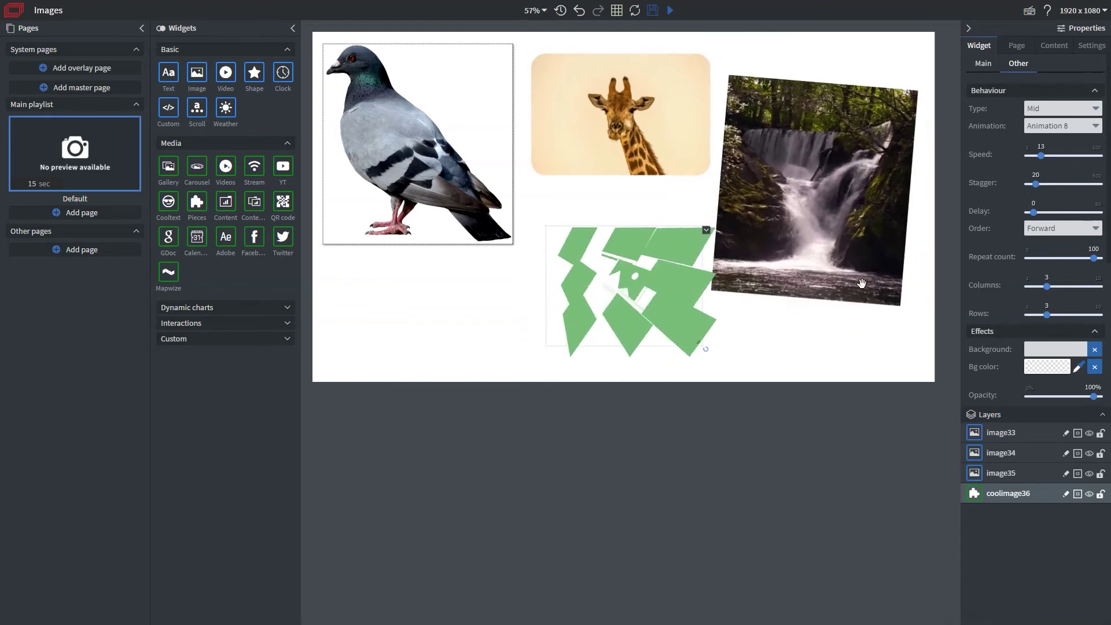
pyautogui.moveTo(1034, 185); pyautogui.dragTo(1030, 185)
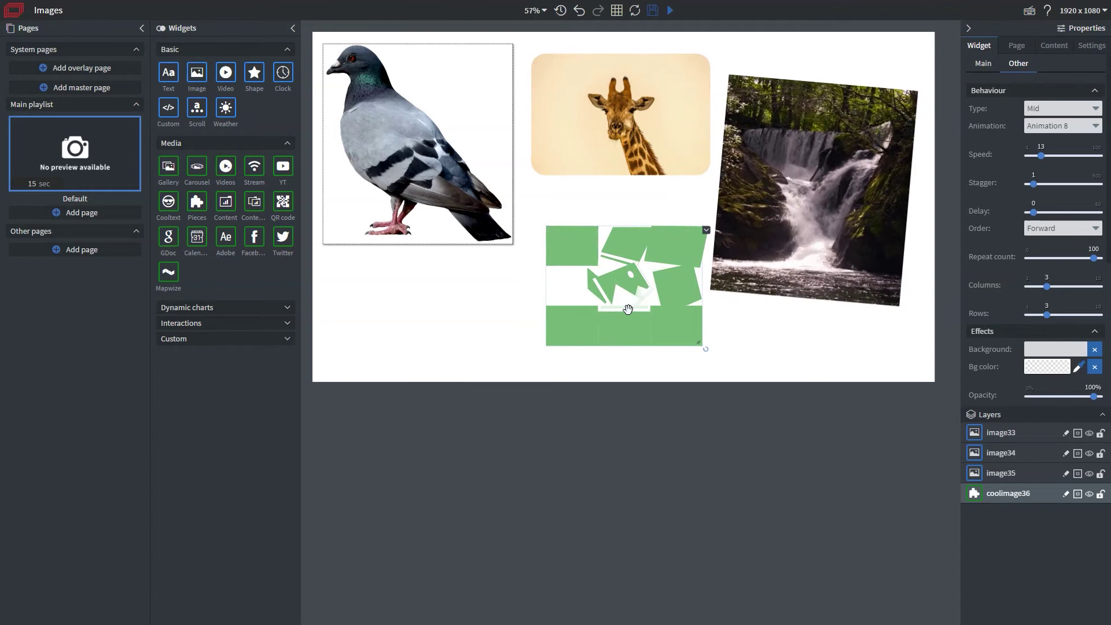
pyautogui.click(1043, 184)
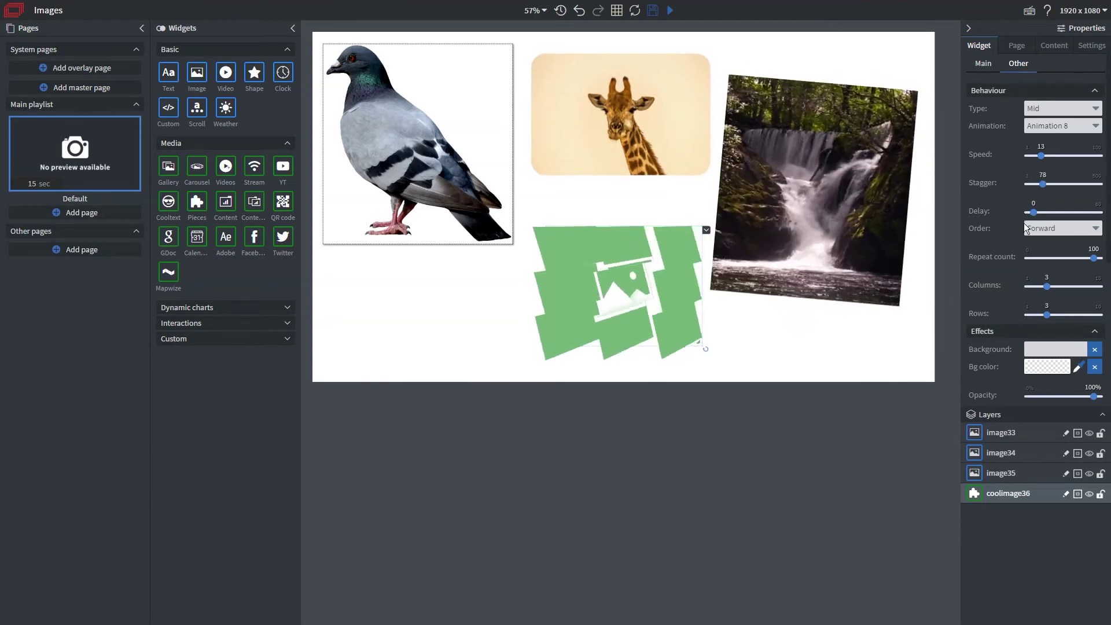
# Set Rainforest.jpeg as the Pieces widget's image source
pyautogui.click(983, 64)
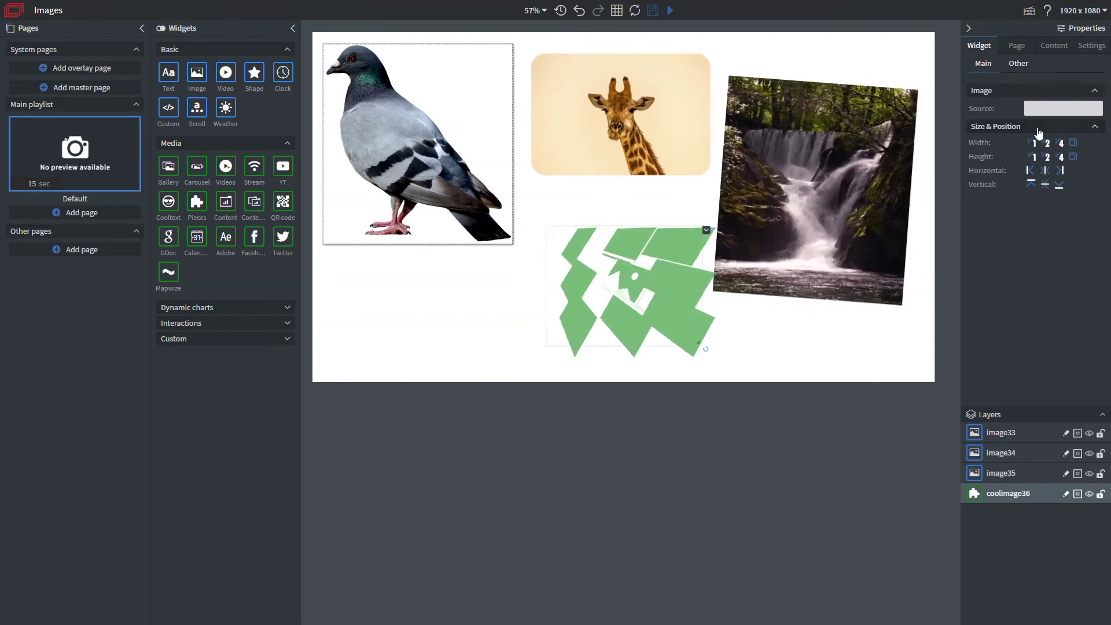
pyautogui.click(1054, 109)
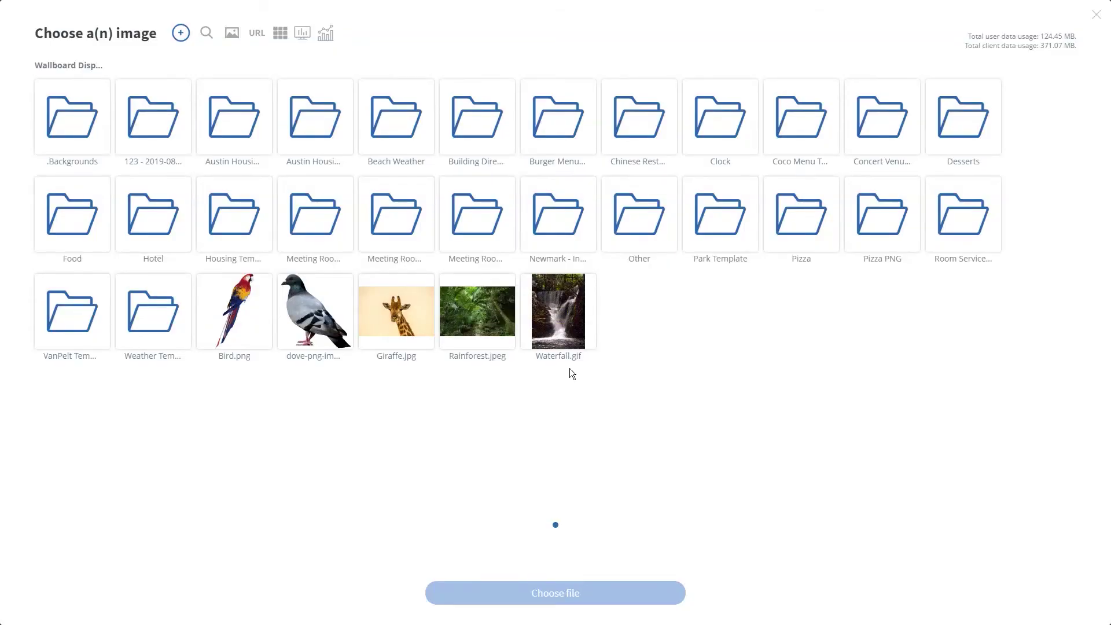
pyautogui.click(455, 311)
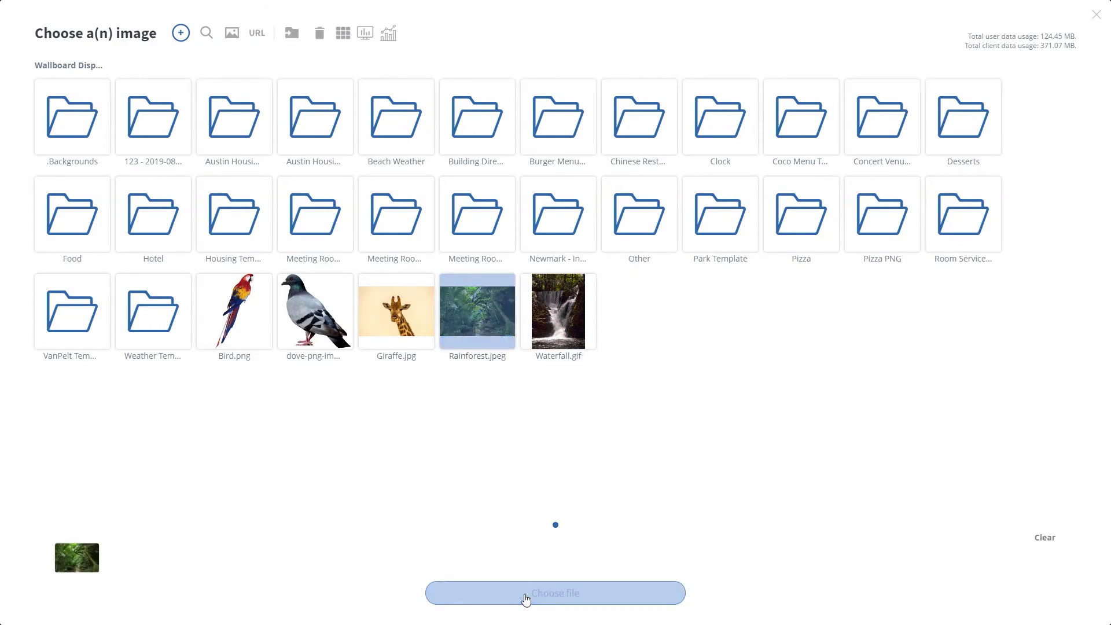
pyautogui.click(526, 596)
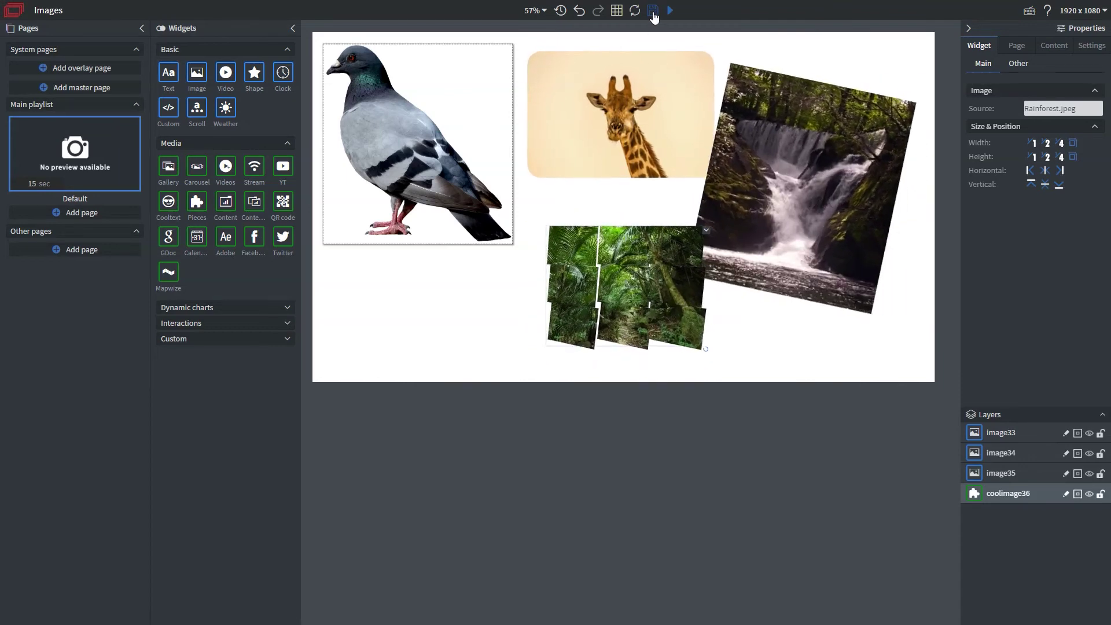
# Save the canvas using the toolbar Save icon
pyautogui.click(654, 16)
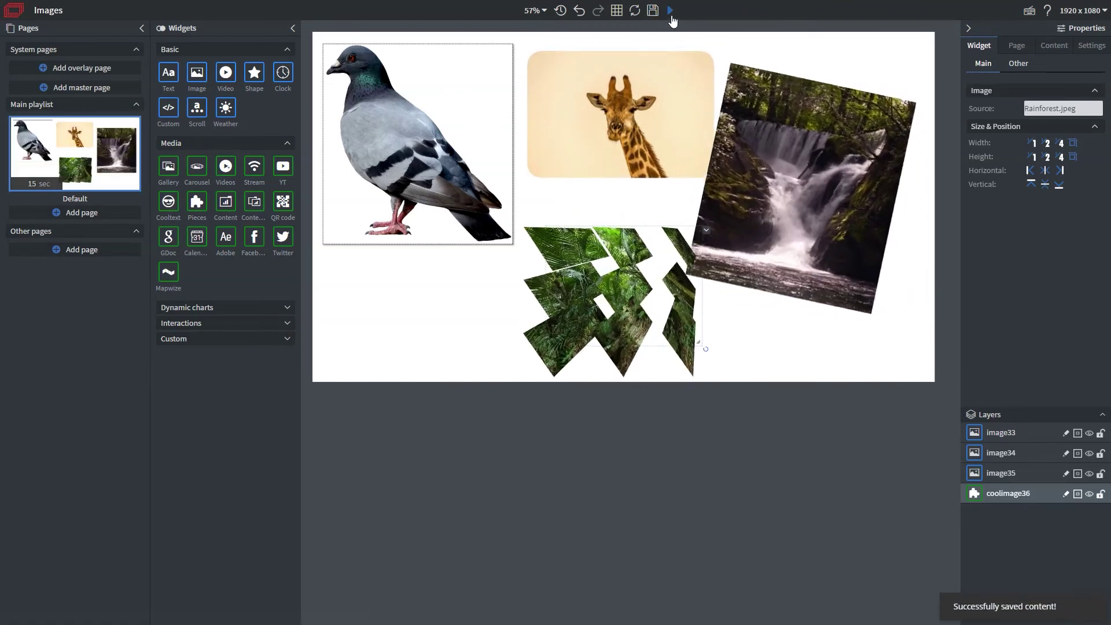